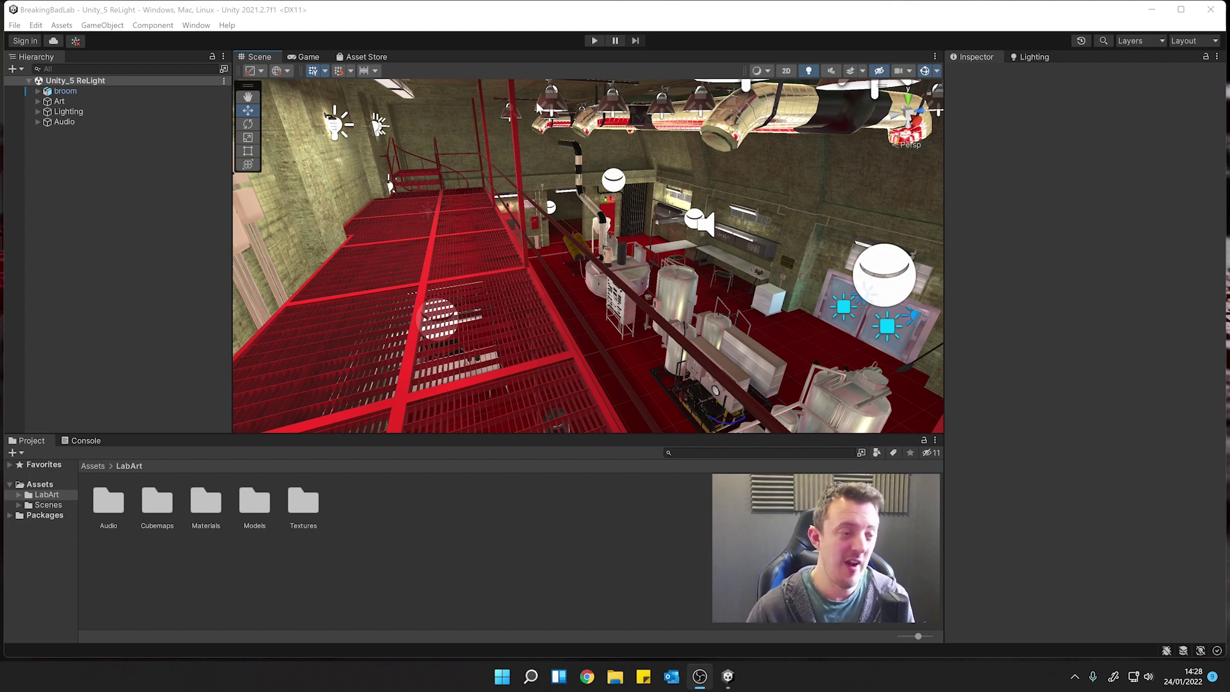
# Look around the lab scene from the red walkway, examining the equipment, lights and room layout
pyautogui.moveTo(613, 256); pyautogui.dragTo(662, 244, button='right')
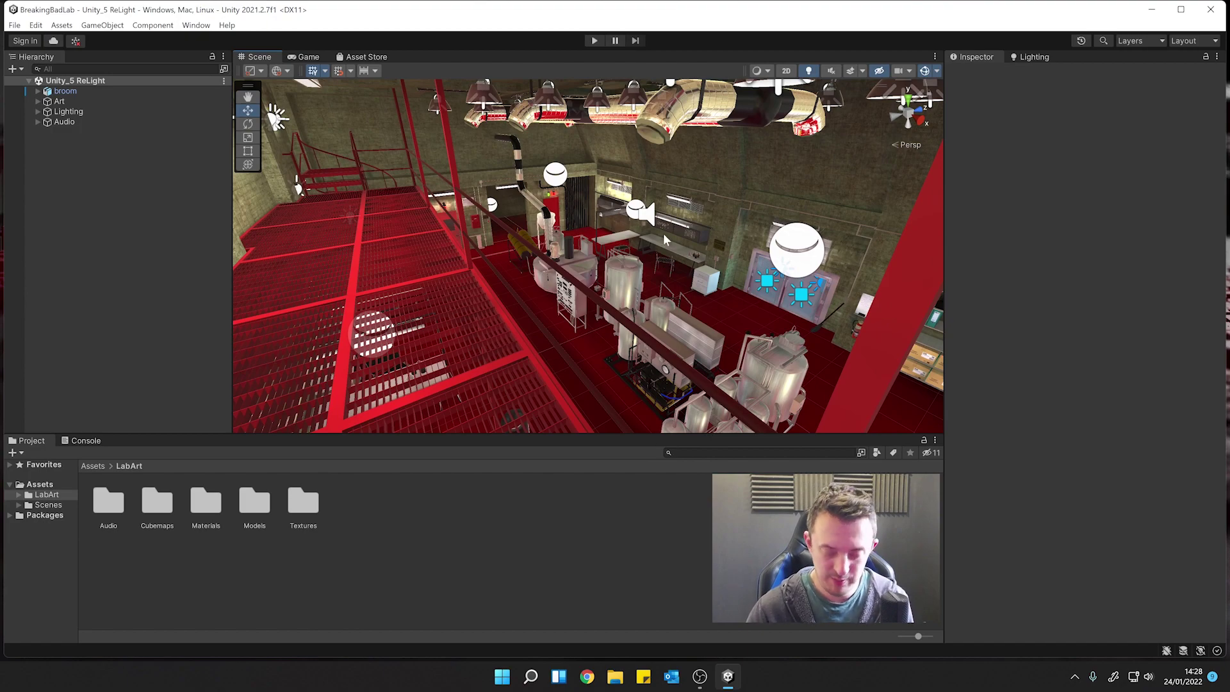
pyautogui.press('Up')
pyautogui.press('Down')
pyautogui.press('Right')
pyautogui.press('Left')
pyautogui.moveTo(663, 233); pyautogui.dragTo(566, 262, button='right')
pyautogui.press('Right')
pyautogui.press('Down')
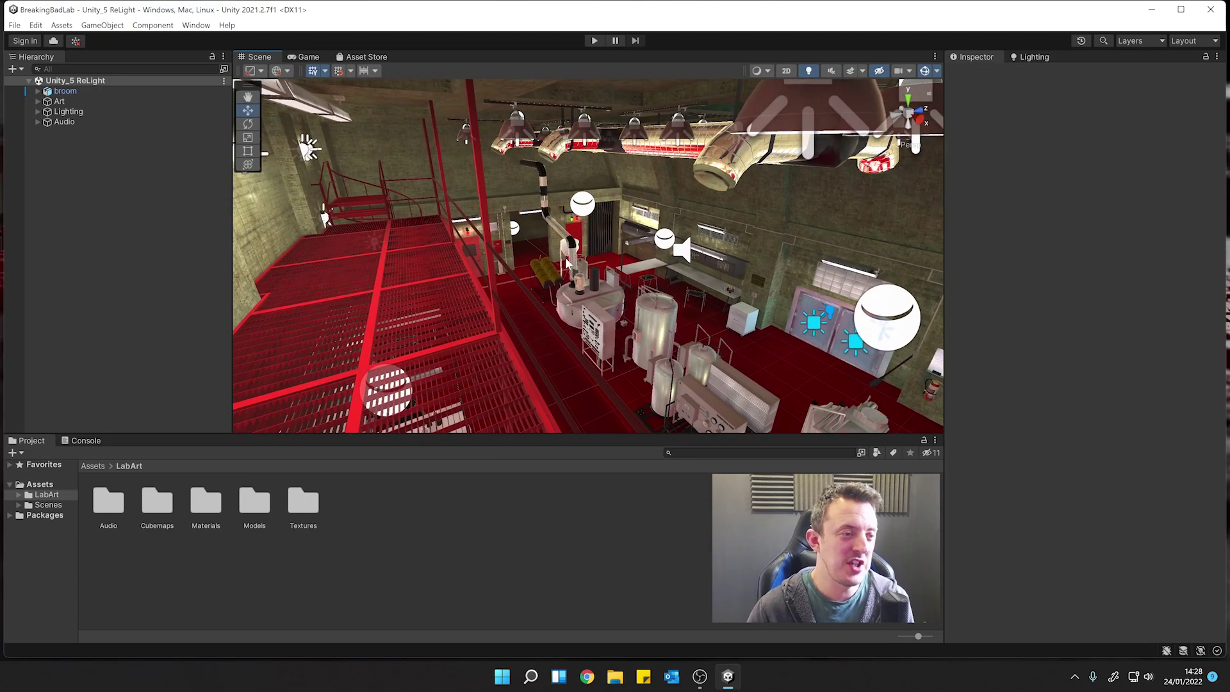
pyautogui.moveTo(629, 316); pyautogui.dragTo(633, 273, button='right')
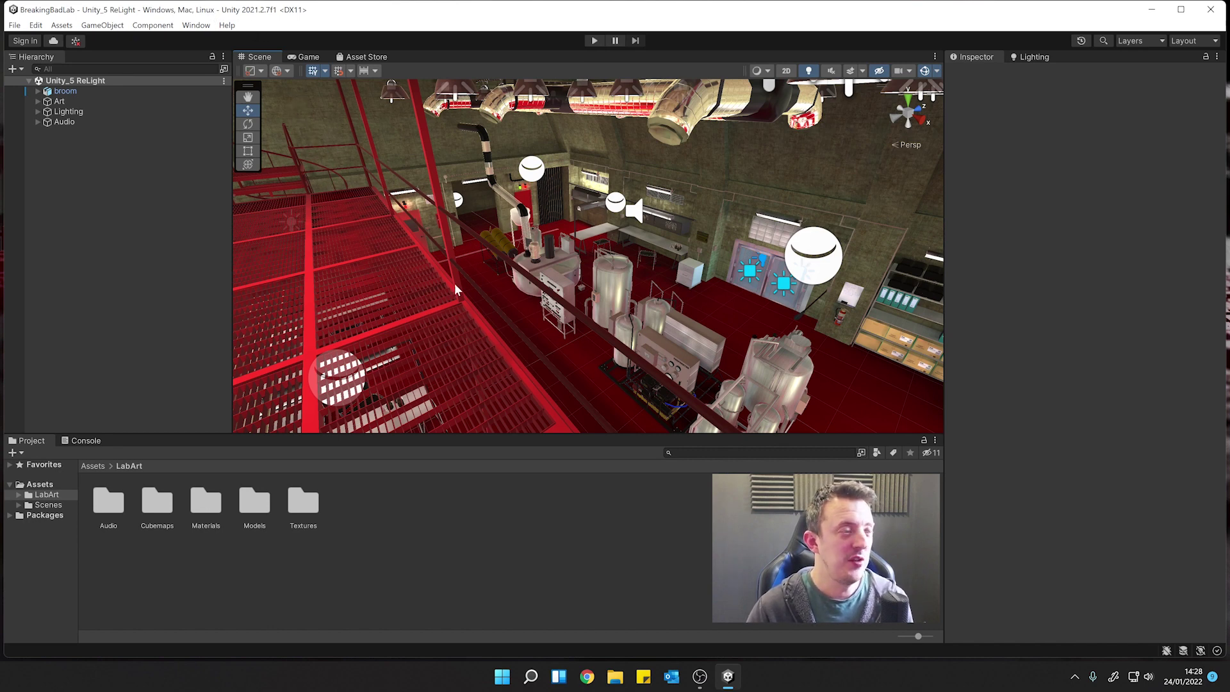
pyautogui.moveTo(539, 318); pyautogui.dragTo(696, 352, button='right')
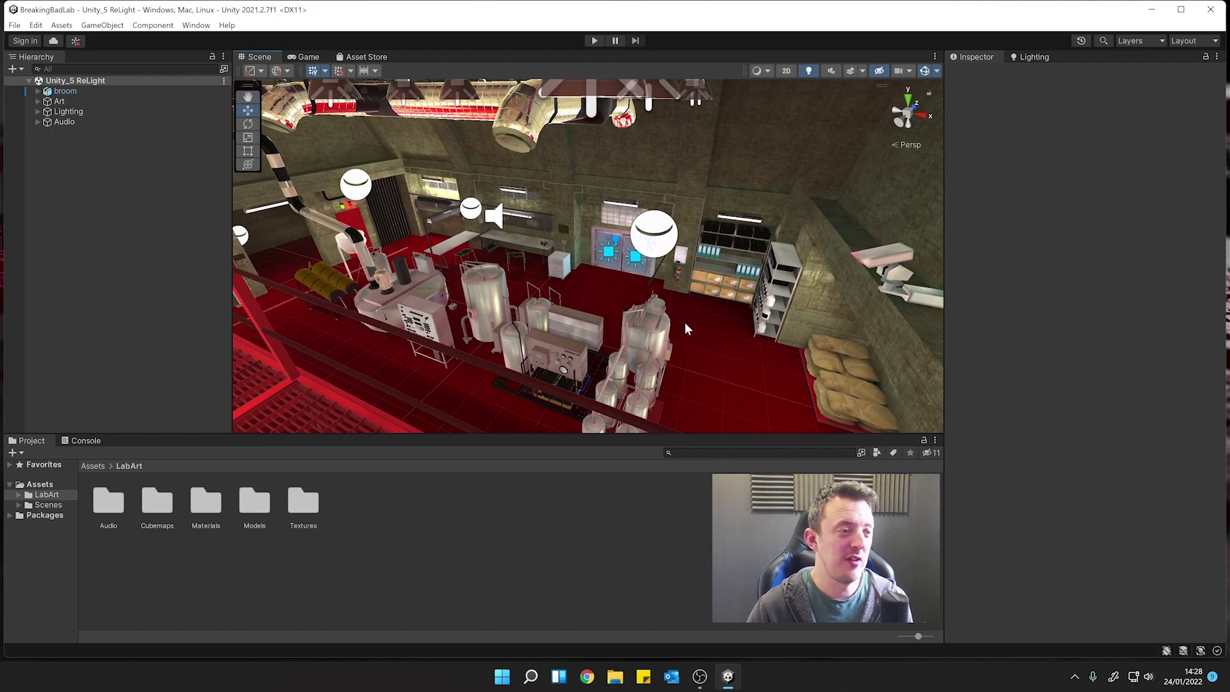
pyautogui.moveTo(685, 322); pyautogui.dragTo(567, 333, button='right')
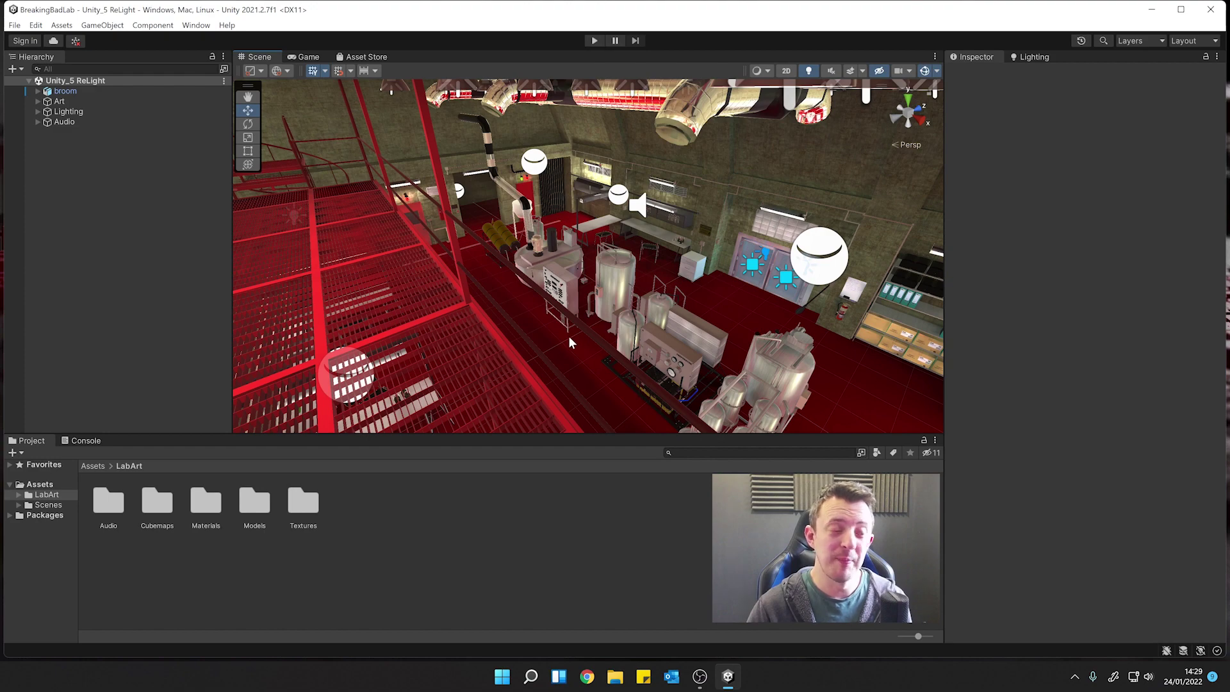
pyautogui.moveTo(567, 336); pyautogui.dragTo(531, 272, button='right')
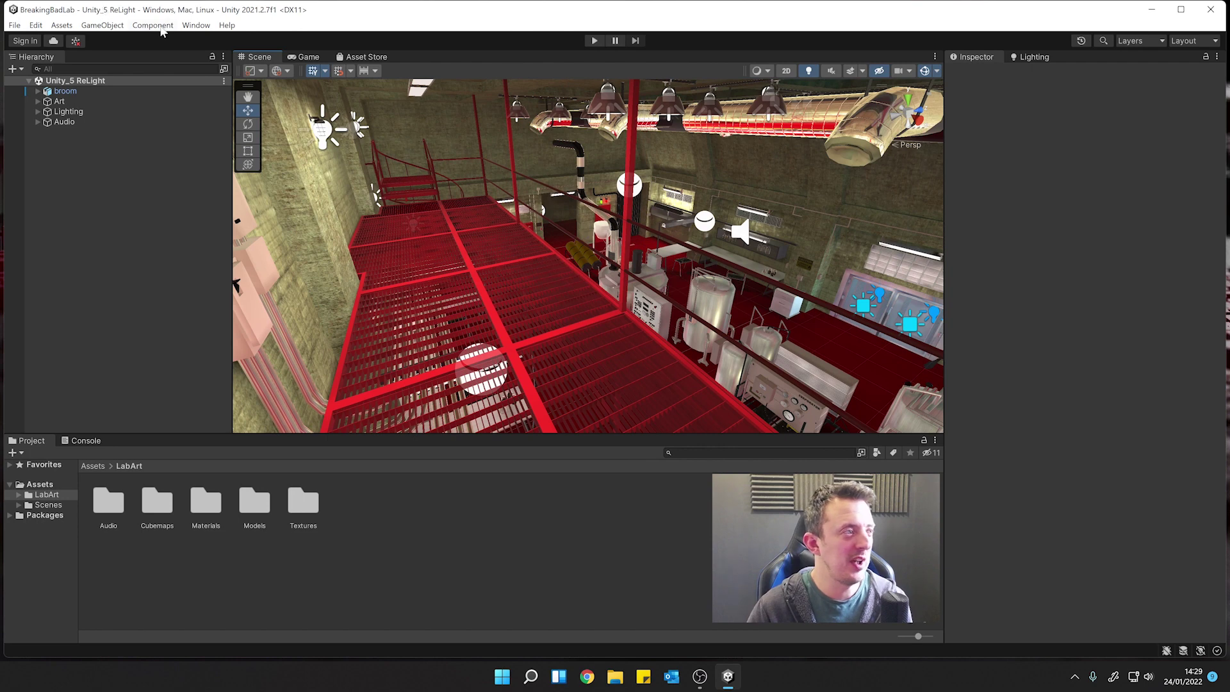
# Enable pre-release packages in the Package Manager's advanced project settings
pyautogui.click(200, 26)
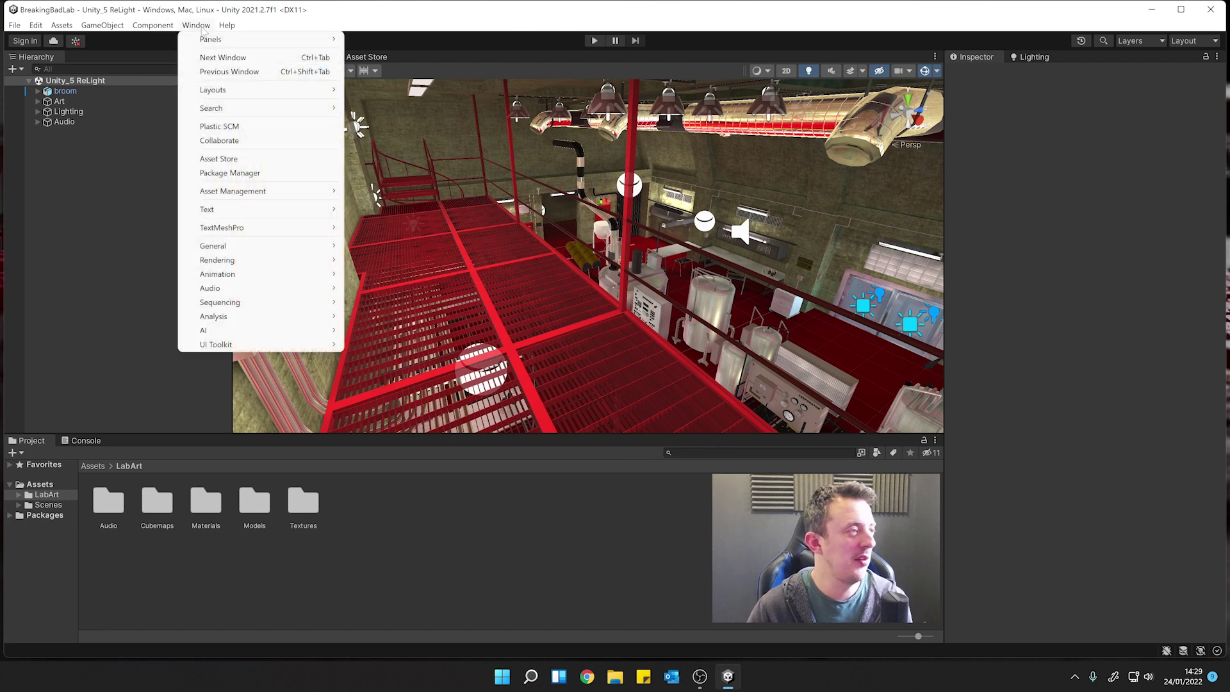
pyautogui.click(238, 174)
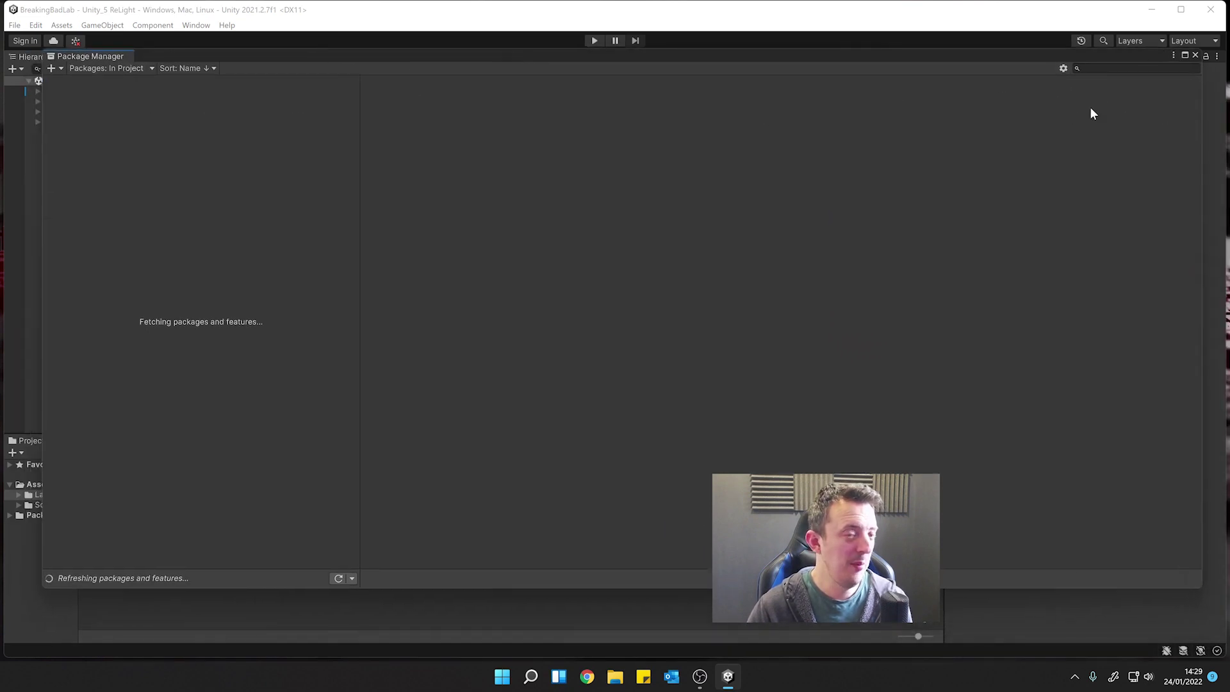
pyautogui.click(1064, 68)
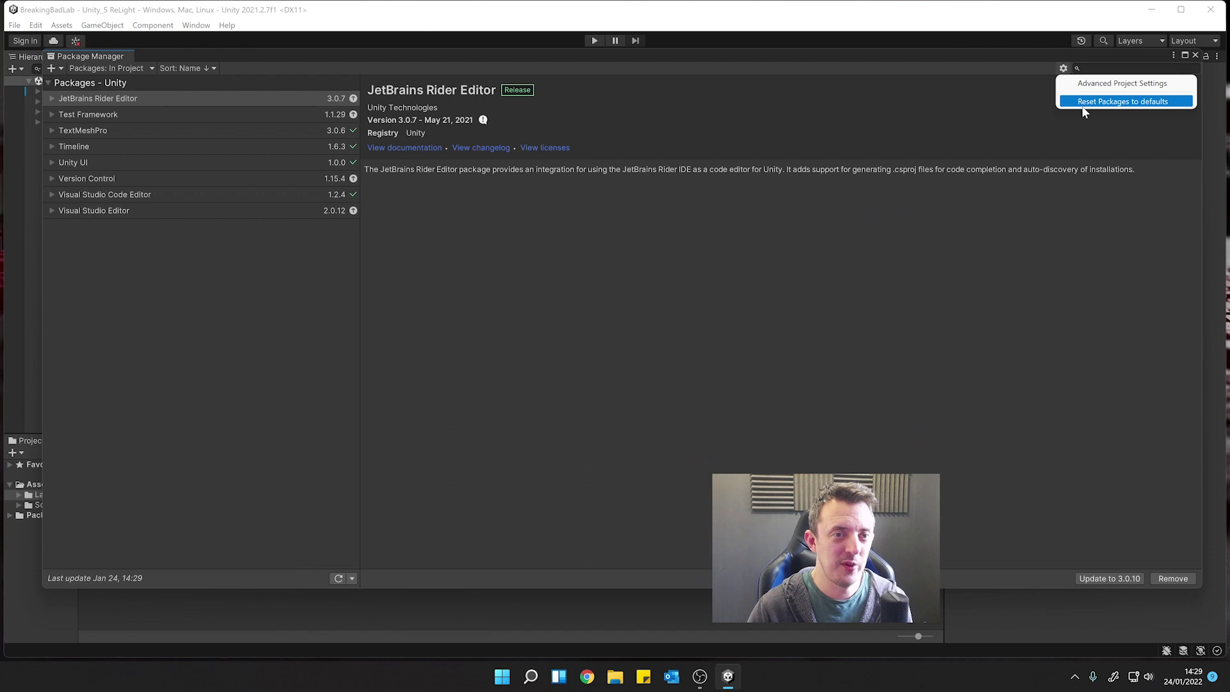
pyautogui.click(1090, 84)
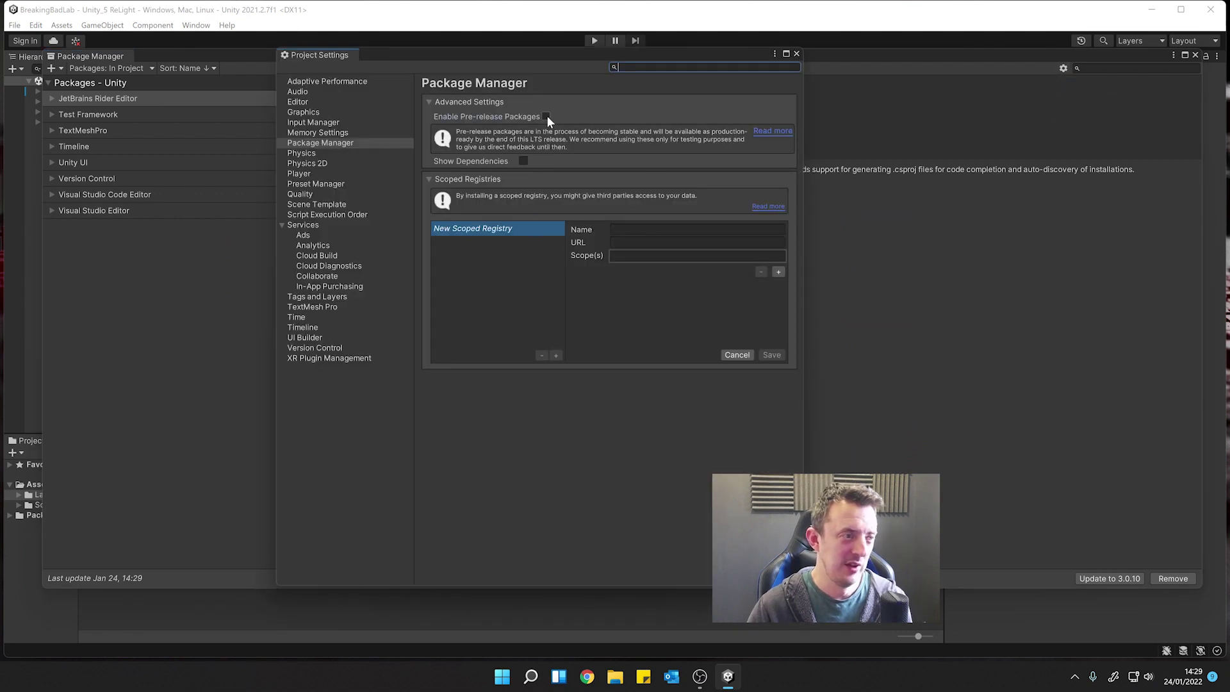
pyautogui.click(546, 117)
pyautogui.click(651, 362)
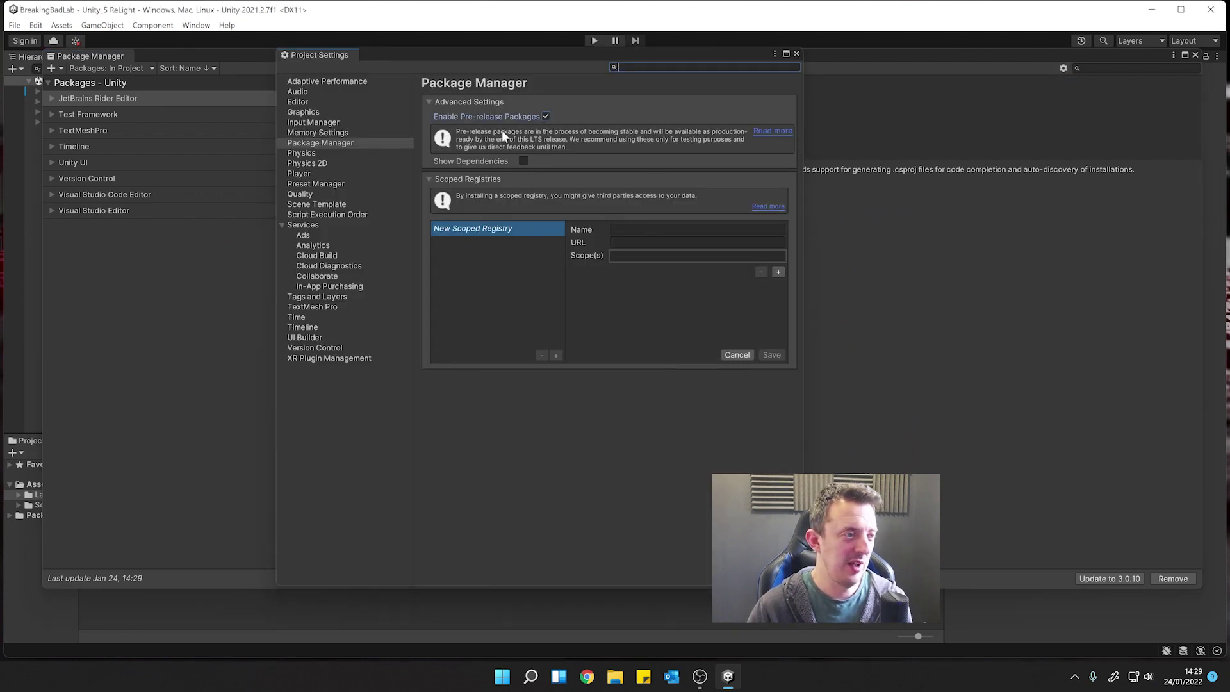
pyautogui.click(797, 54)
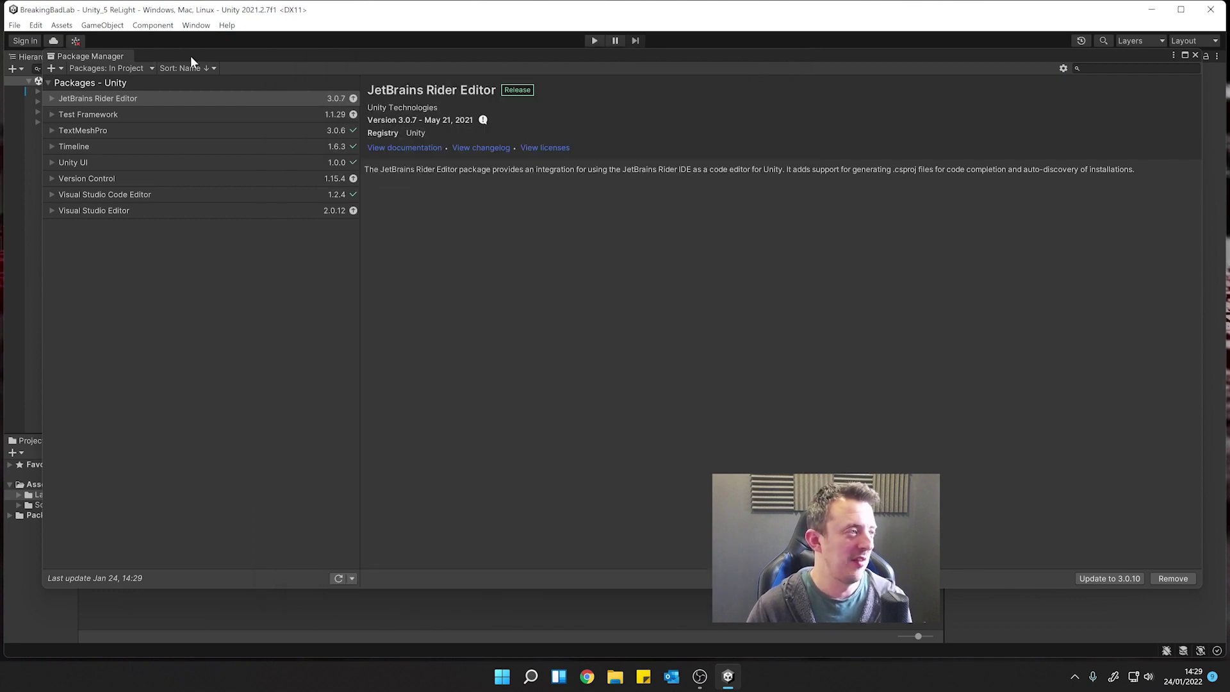
# Install the XR Plugin Management package from the Unity Registry
pyautogui.click(109, 67)
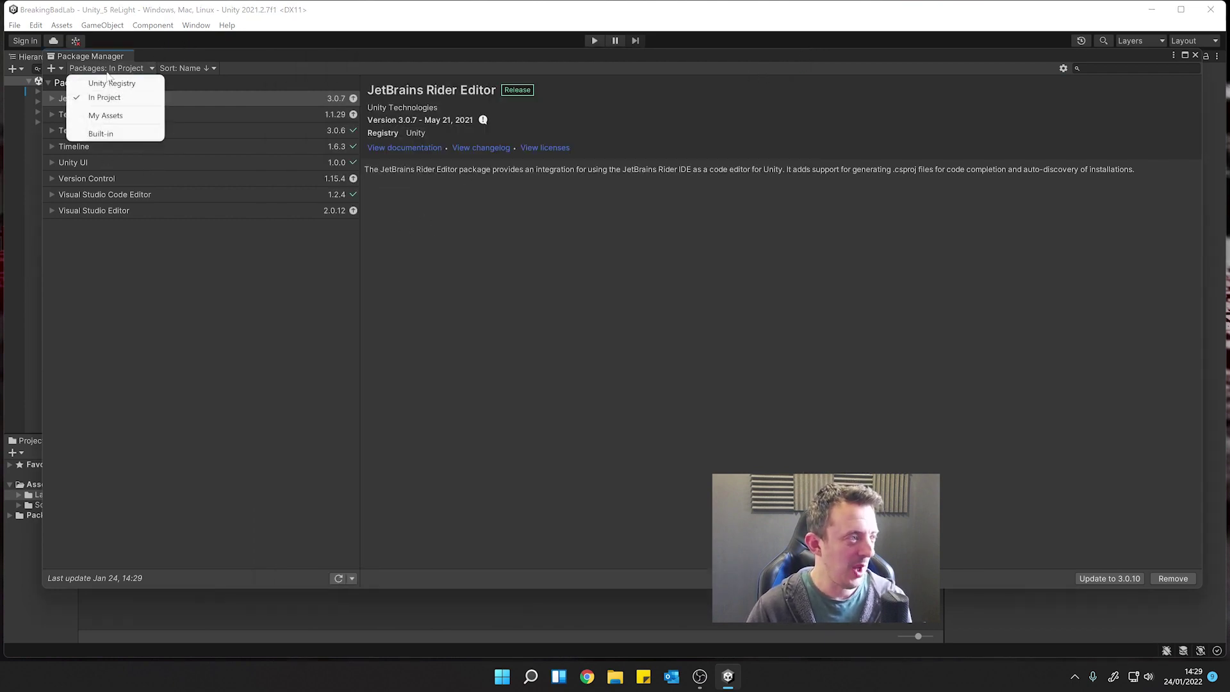
pyautogui.click(105, 84)
pyautogui.moveTo(353, 164); pyautogui.dragTo(165, 564)
pyautogui.click(119, 560)
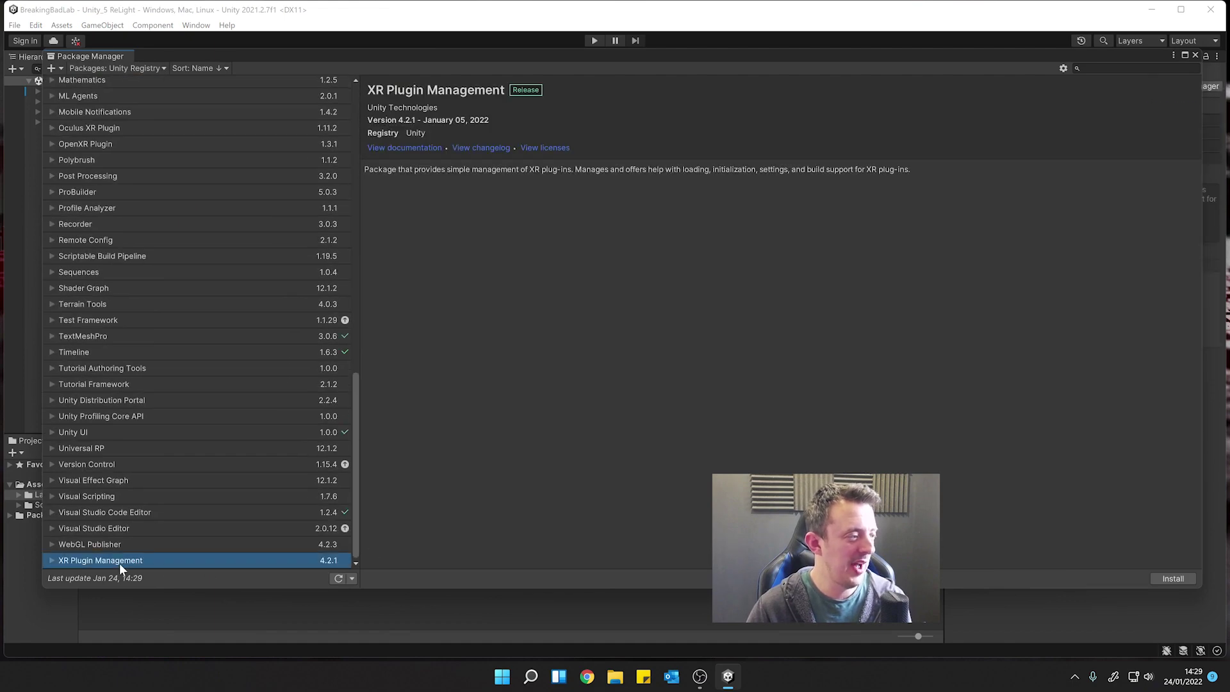
pyautogui.click(1167, 579)
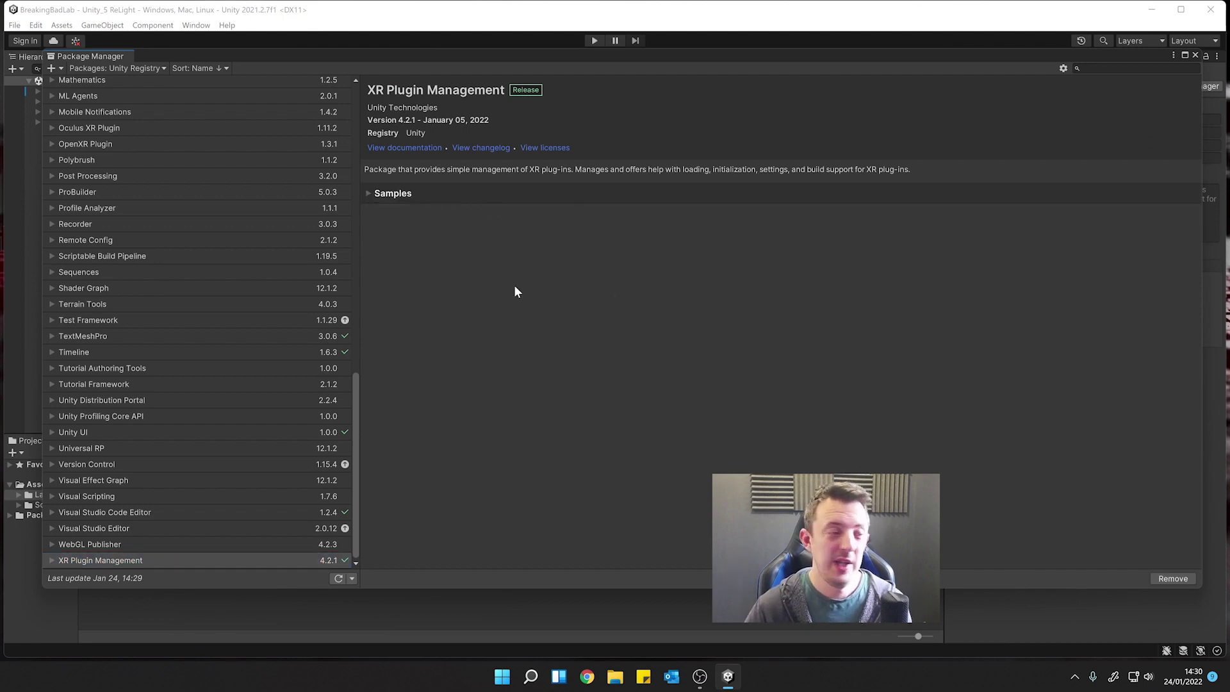
# Add the package com.unity.xr.interaction.toolkit by name, enabling the new input system backends and accepting the interaction layer mask update
pyautogui.scroll(15, 309, 346)
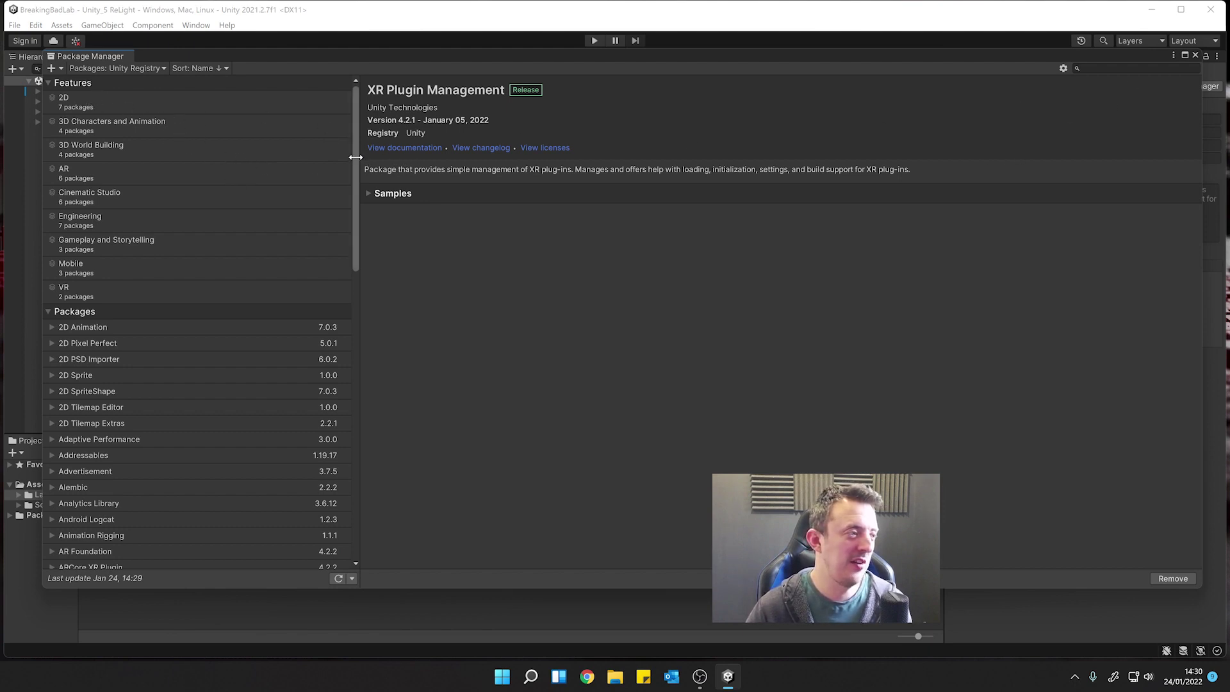
pyautogui.moveTo(351, 164)
pyautogui.mouseDown()
pyautogui.moveTo(363, 451)
pyautogui.moveTo(360, 157)
pyautogui.mouseUp()
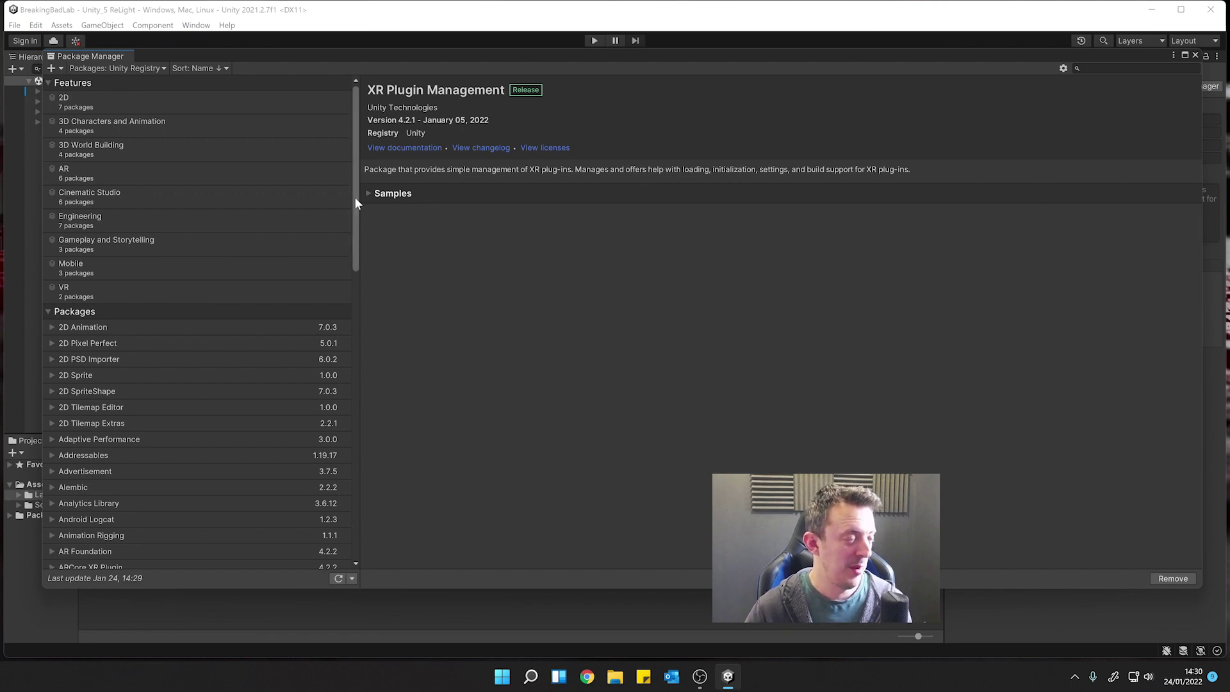
pyautogui.moveTo(355, 197); pyautogui.dragTo(357, 462)
pyautogui.scroll(-2, 214, 546)
pyautogui.scroll(15, 200, 535)
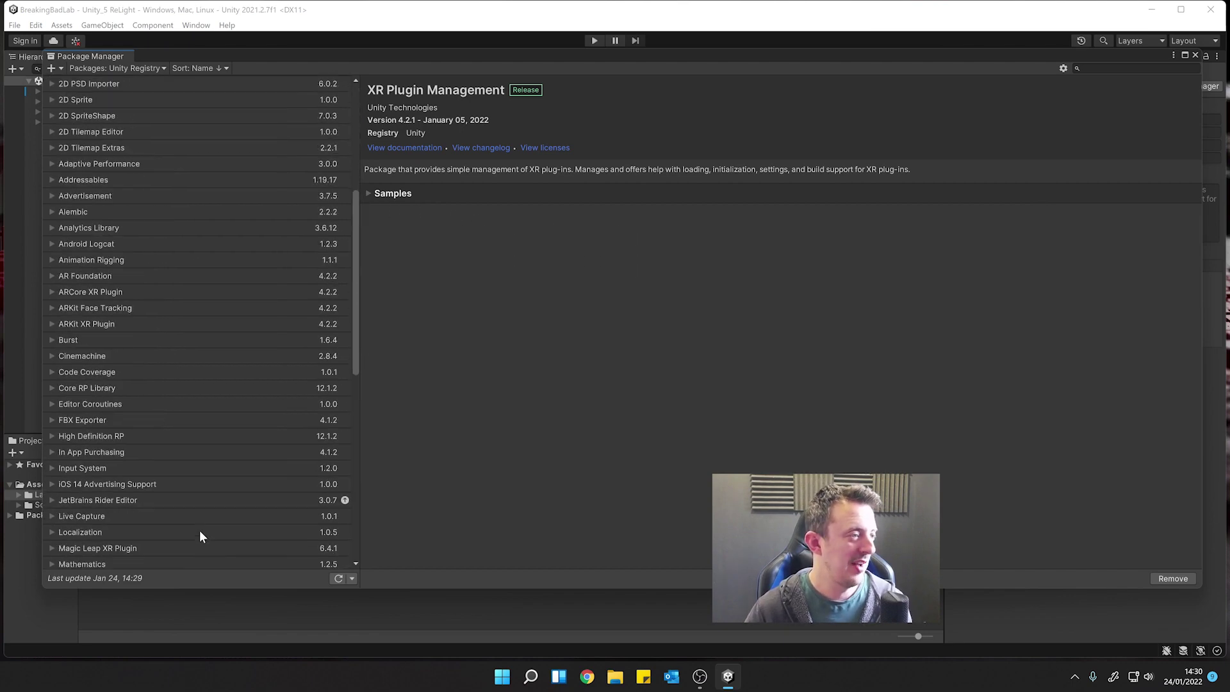
pyautogui.scroll(-8, 200, 535)
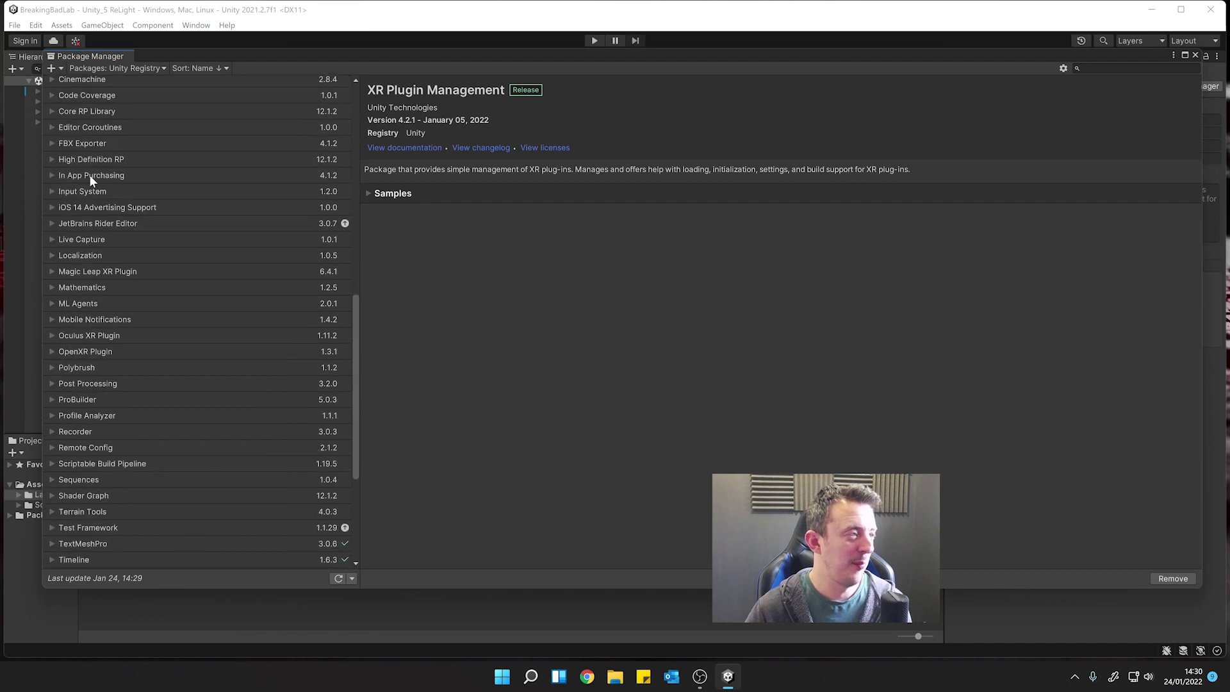
pyautogui.click(55, 68)
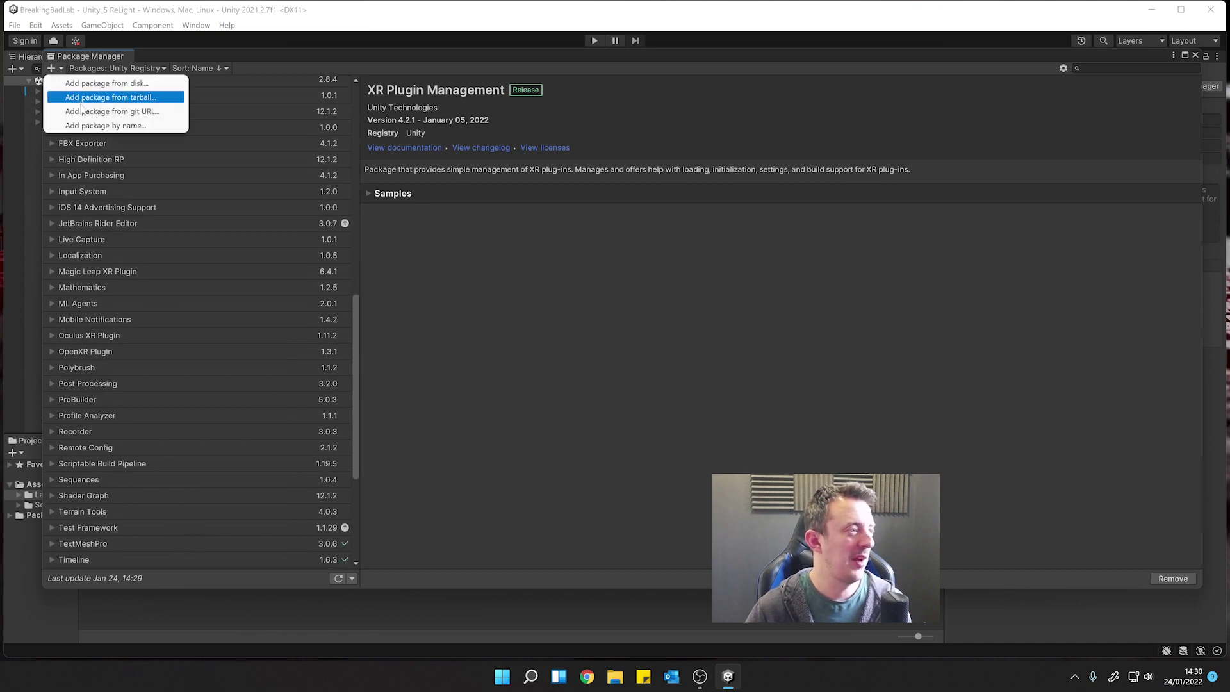
pyautogui.click(87, 125)
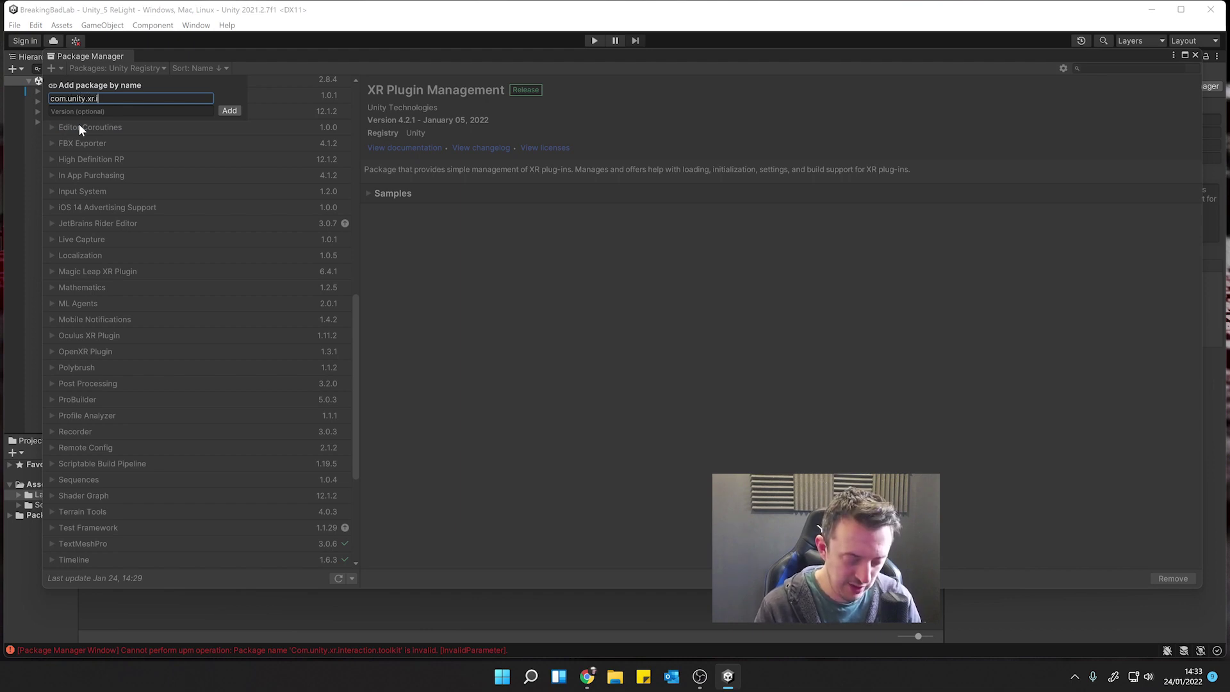
pyautogui.write('action')
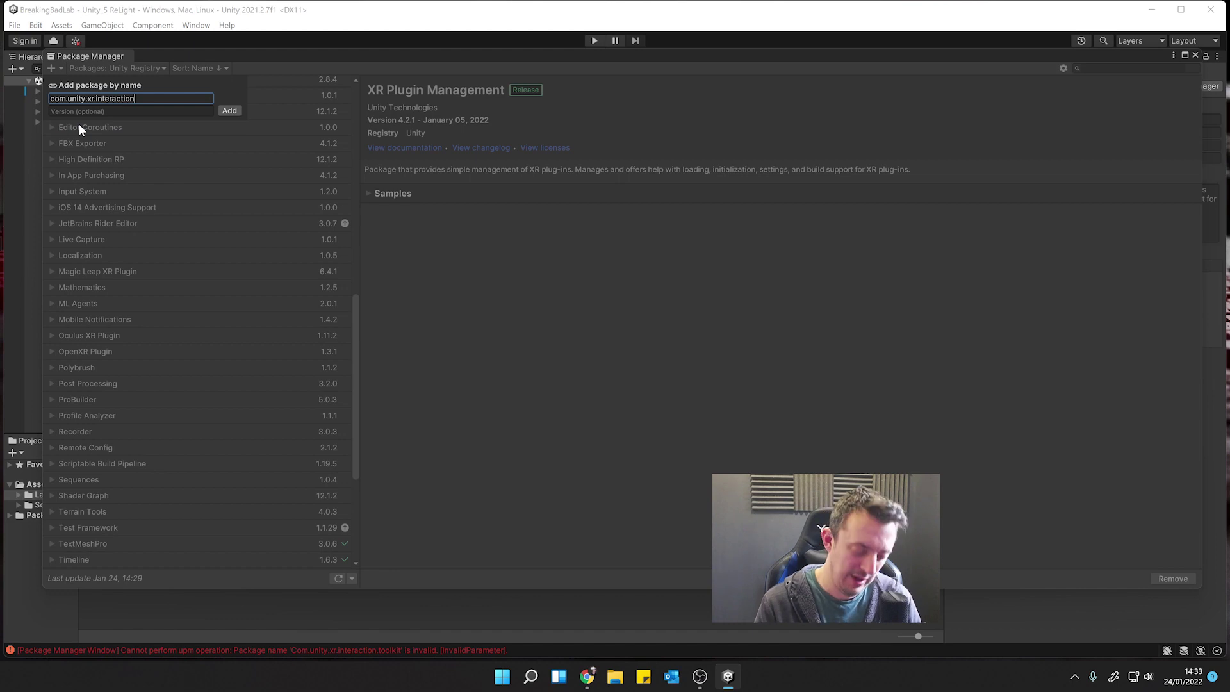
pyautogui.write('.tool')
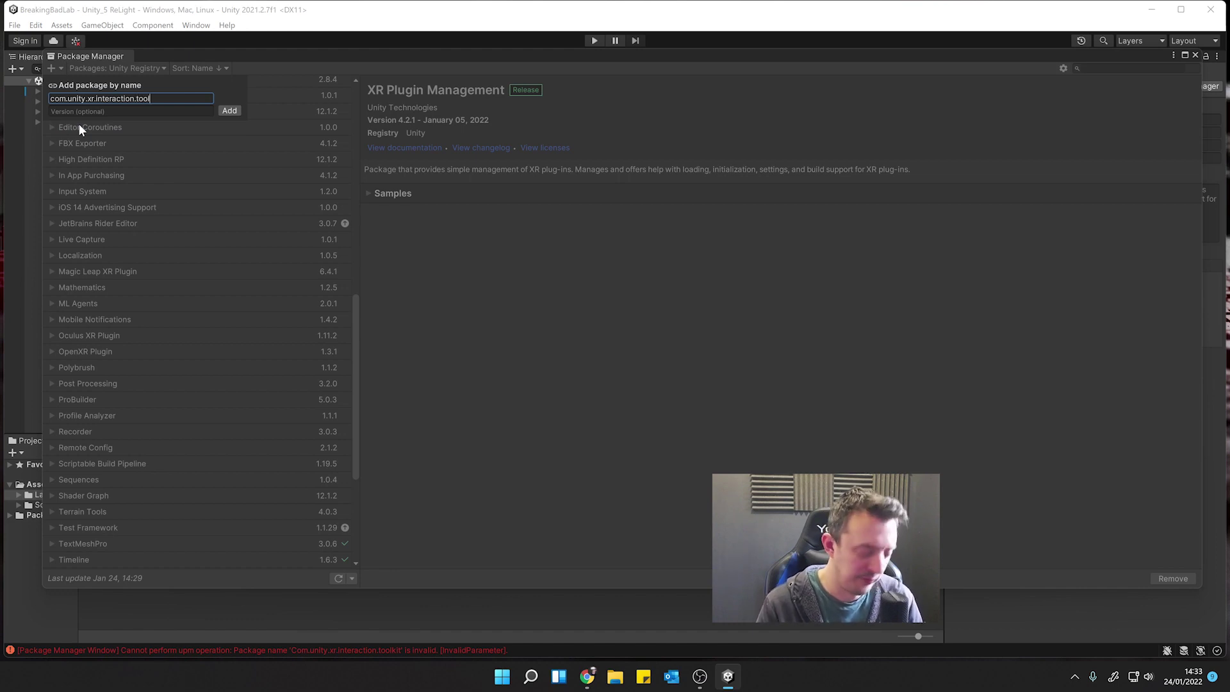
pyautogui.write('kit')
pyautogui.press('Return')
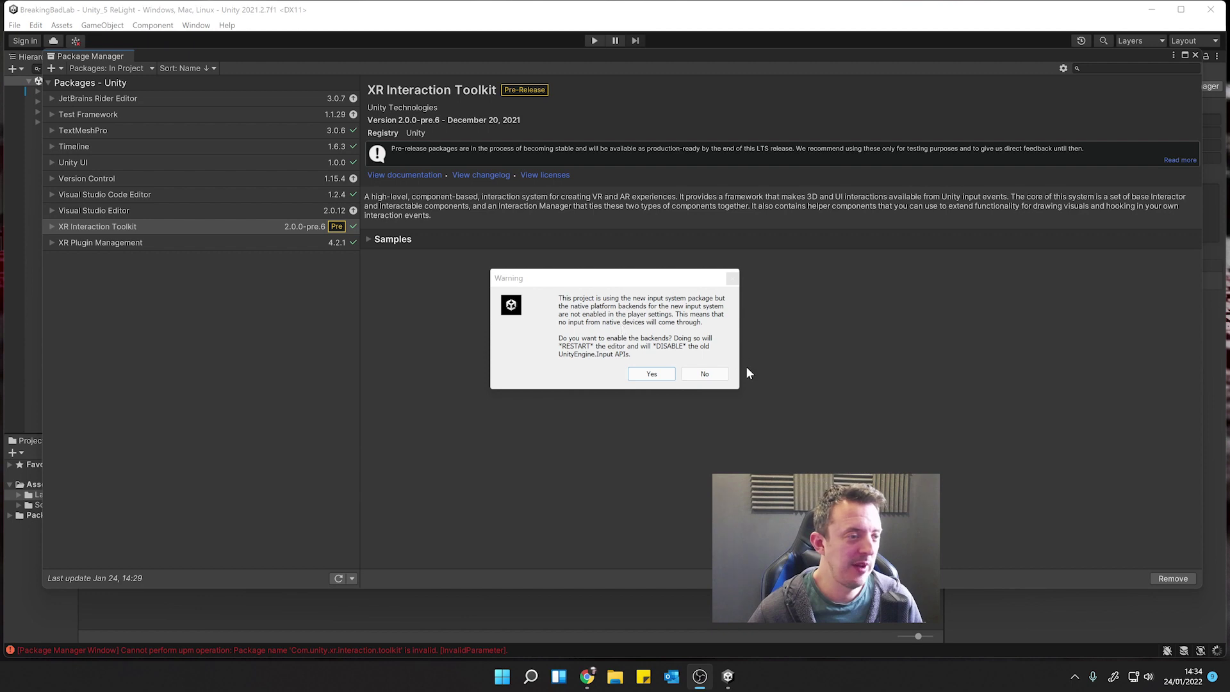
pyautogui.click(652, 375)
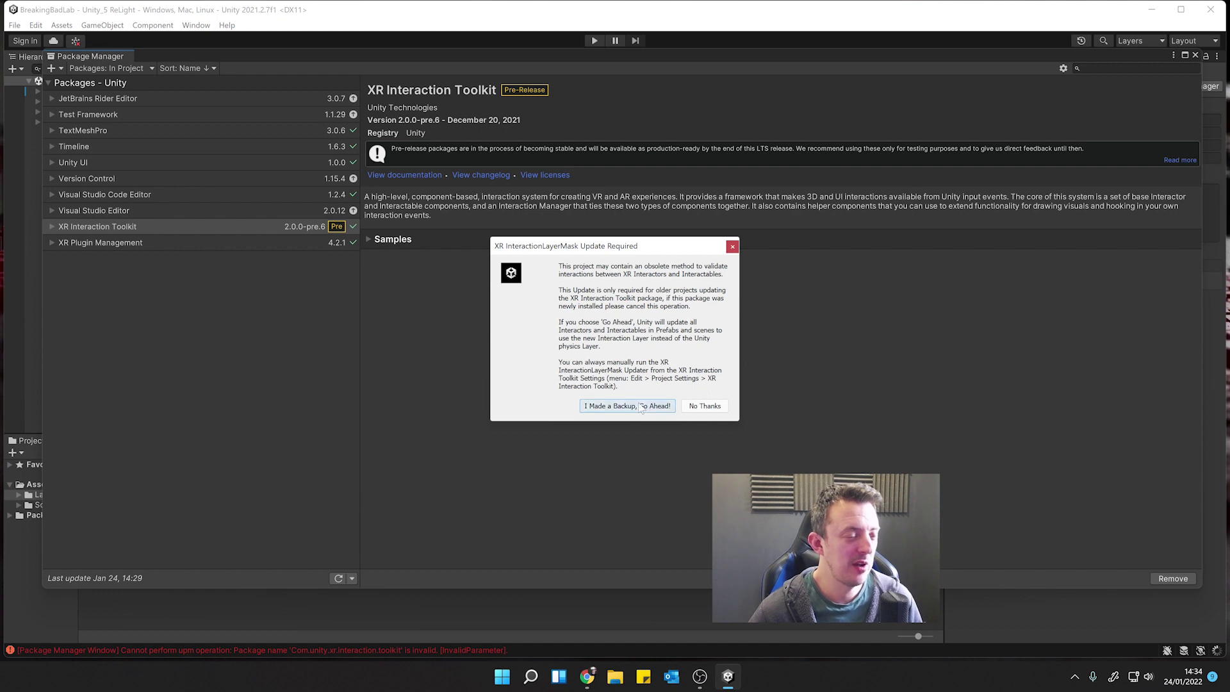
pyautogui.click(636, 405)
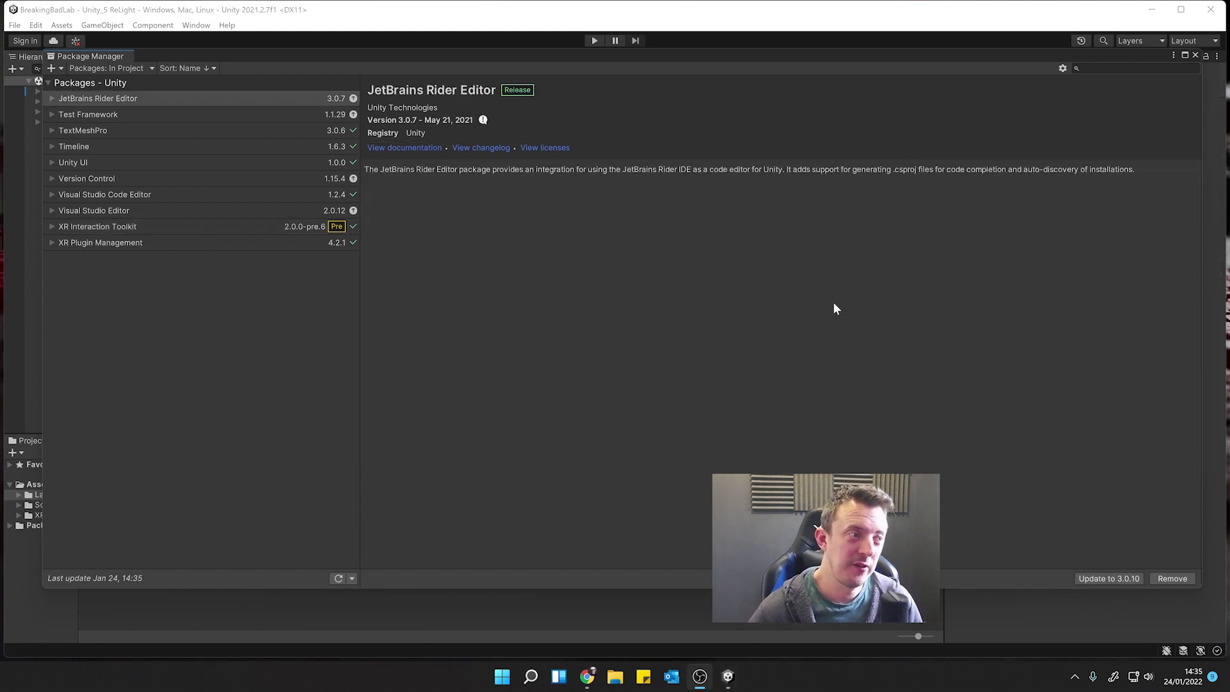
# Import the Default Input Actions sample of the XR Interaction Toolkit and close the Package Manager
pyautogui.click(130, 230)
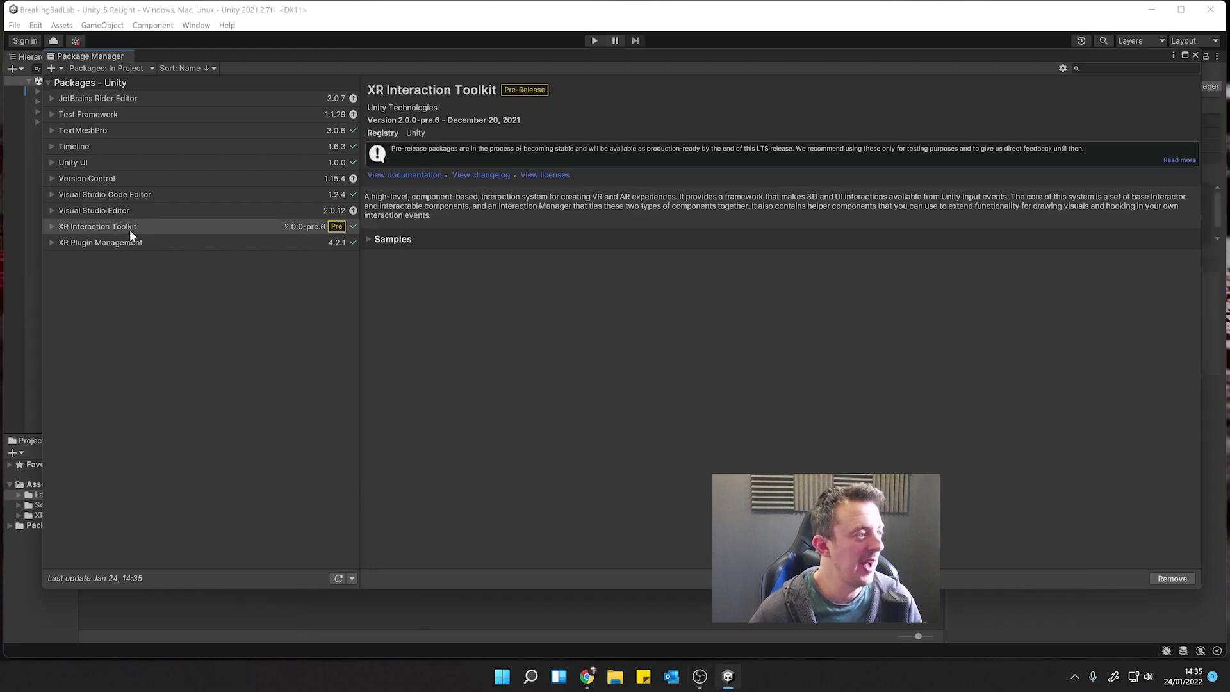
pyautogui.click(369, 239)
pyautogui.click(484, 261)
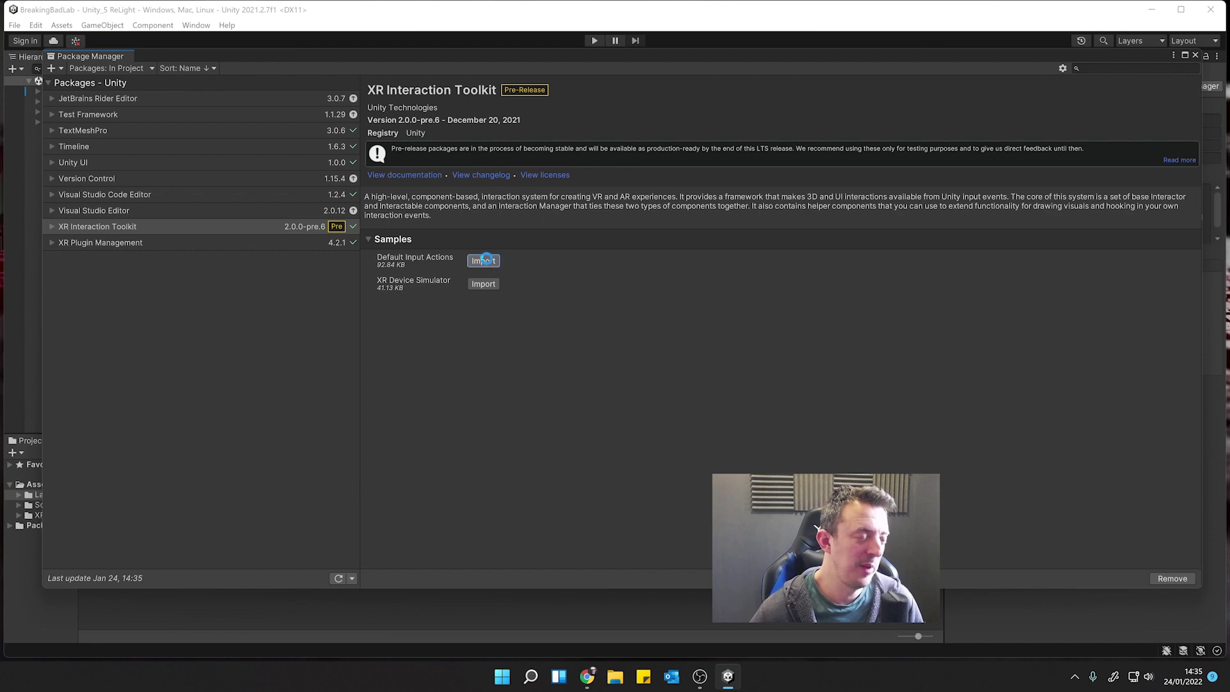
pyautogui.click(1194, 56)
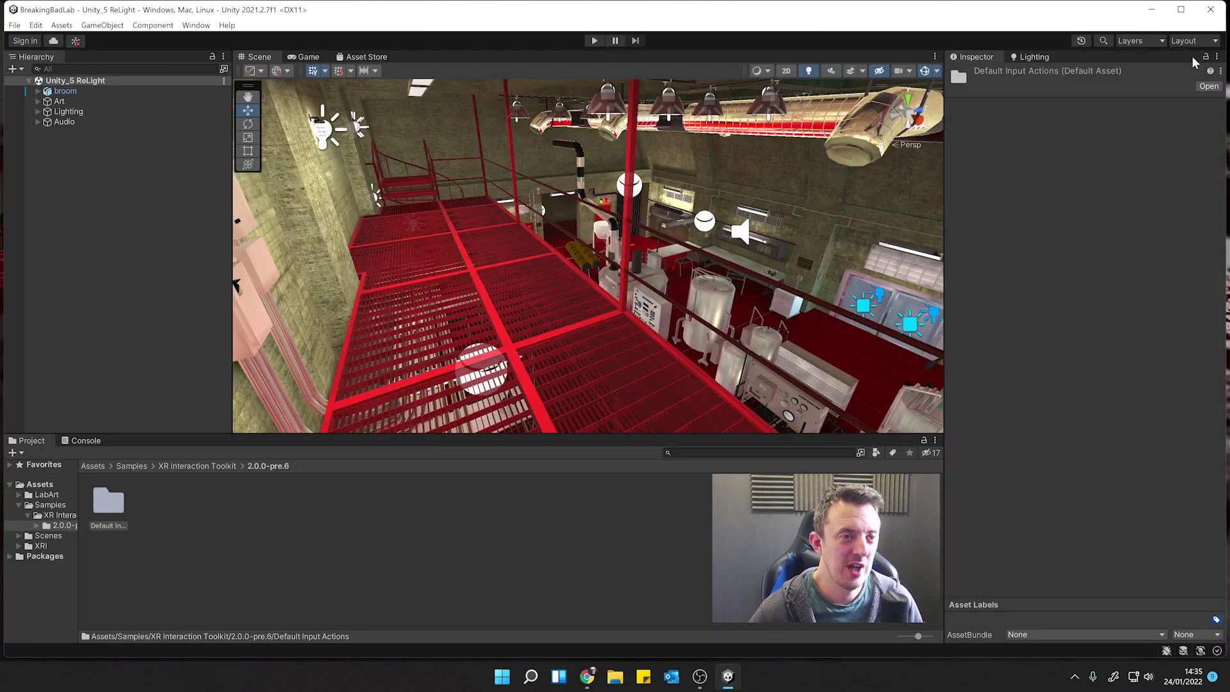
# Open the player settings from the build settings and dock the Project Settings window beside Inspector and Lighting, widening that area
pyautogui.click(14, 25)
pyautogui.click(50, 179)
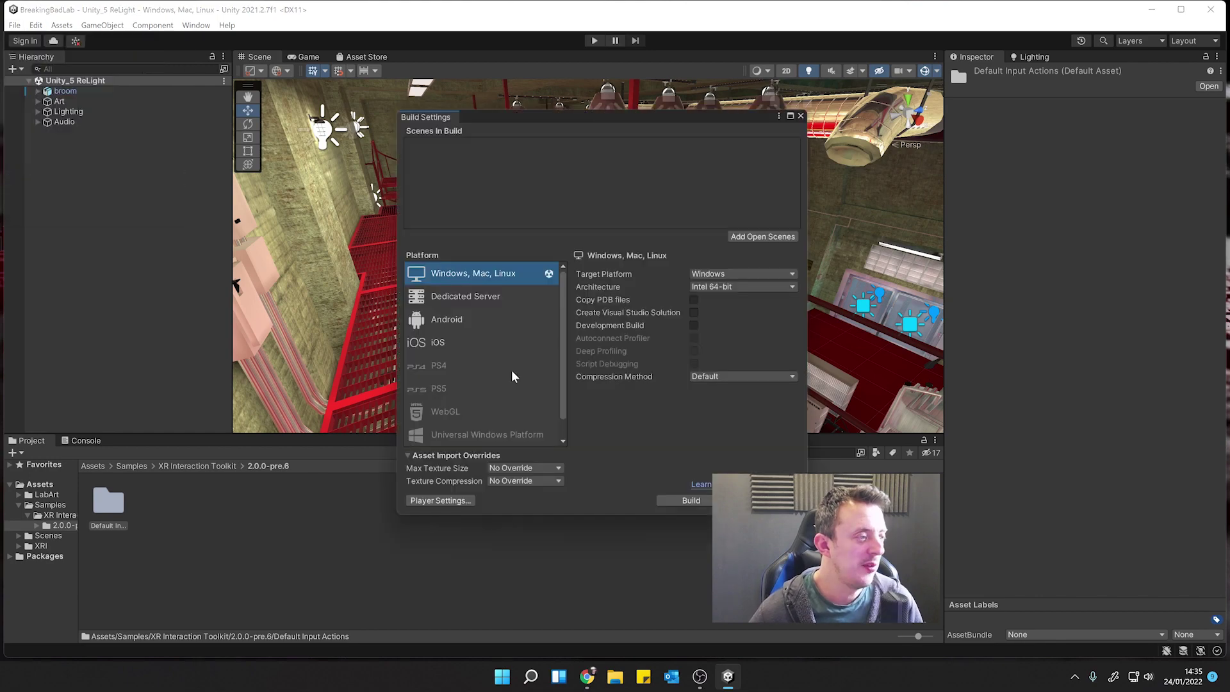
pyautogui.click(438, 506)
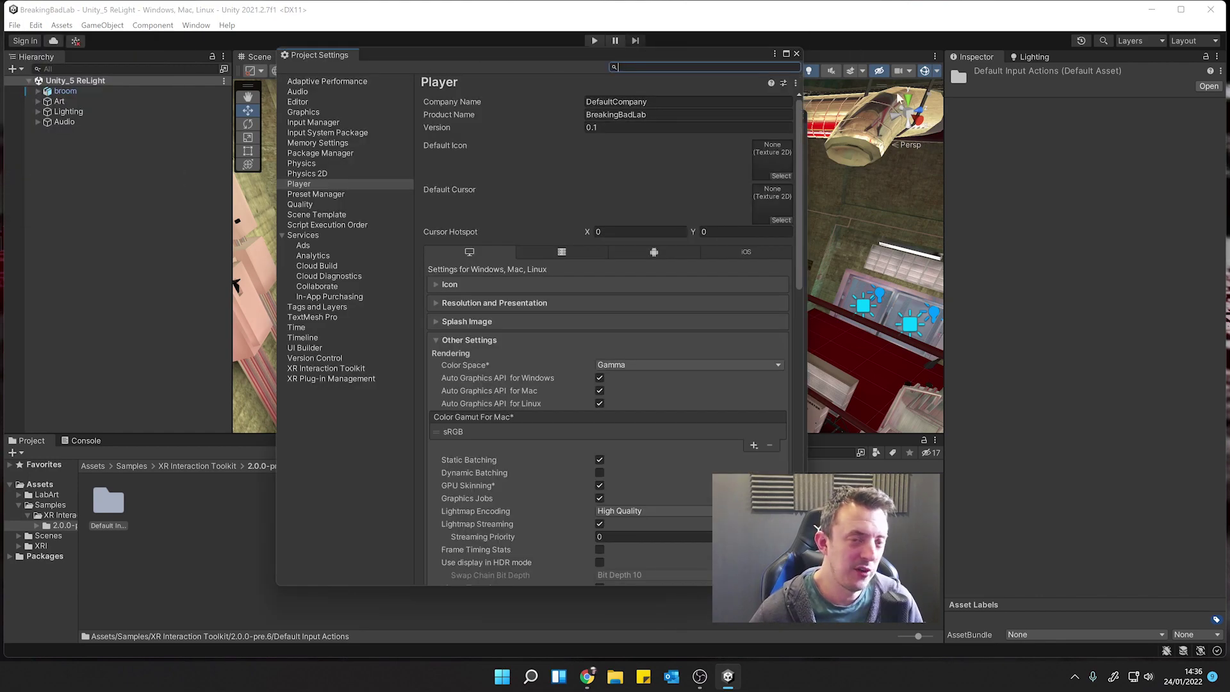
pyautogui.moveTo(317, 55); pyautogui.dragTo(1061, 56)
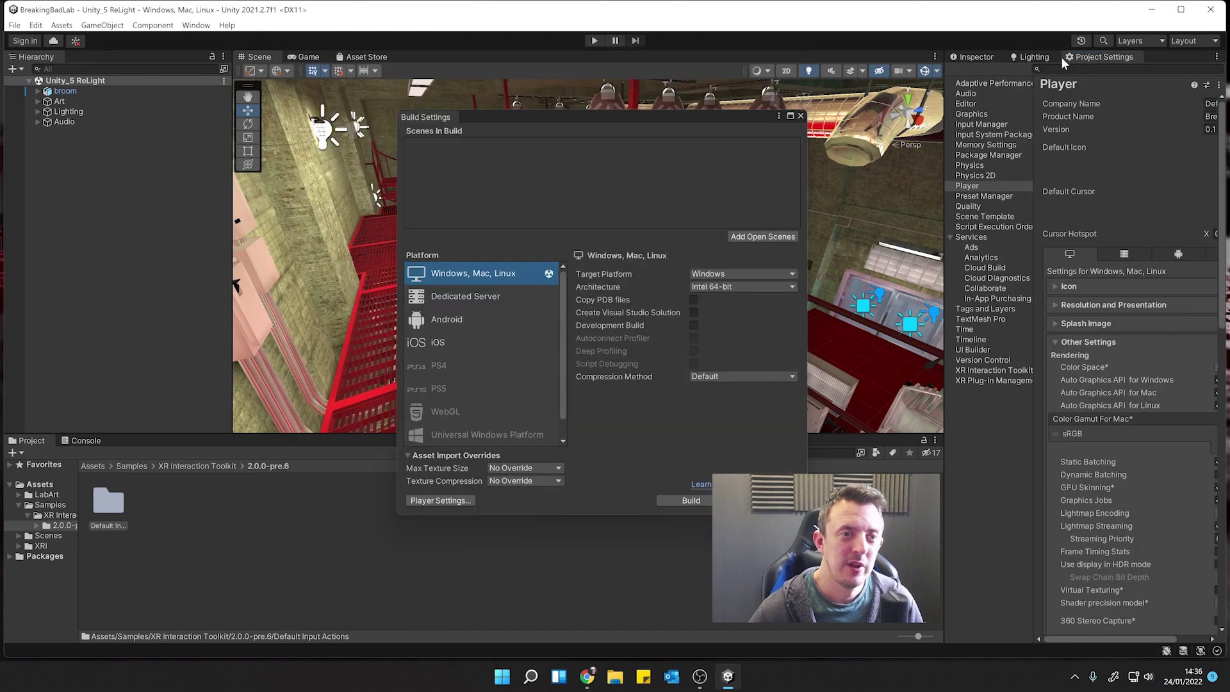
pyautogui.click(800, 116)
pyautogui.moveTo(945, 170); pyautogui.dragTo(867, 168)
# Enable the Oculus plug-in provider for desktop in the XR Plug-in Management settings
pyautogui.click(939, 371)
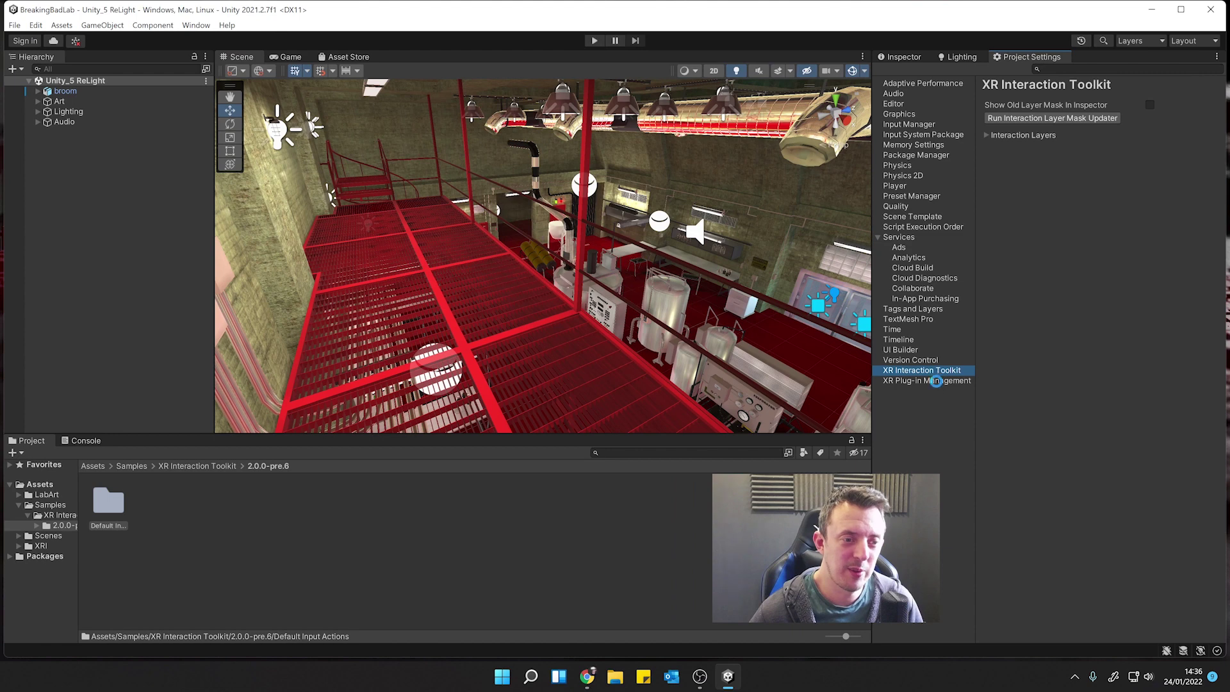
pyautogui.click(935, 380)
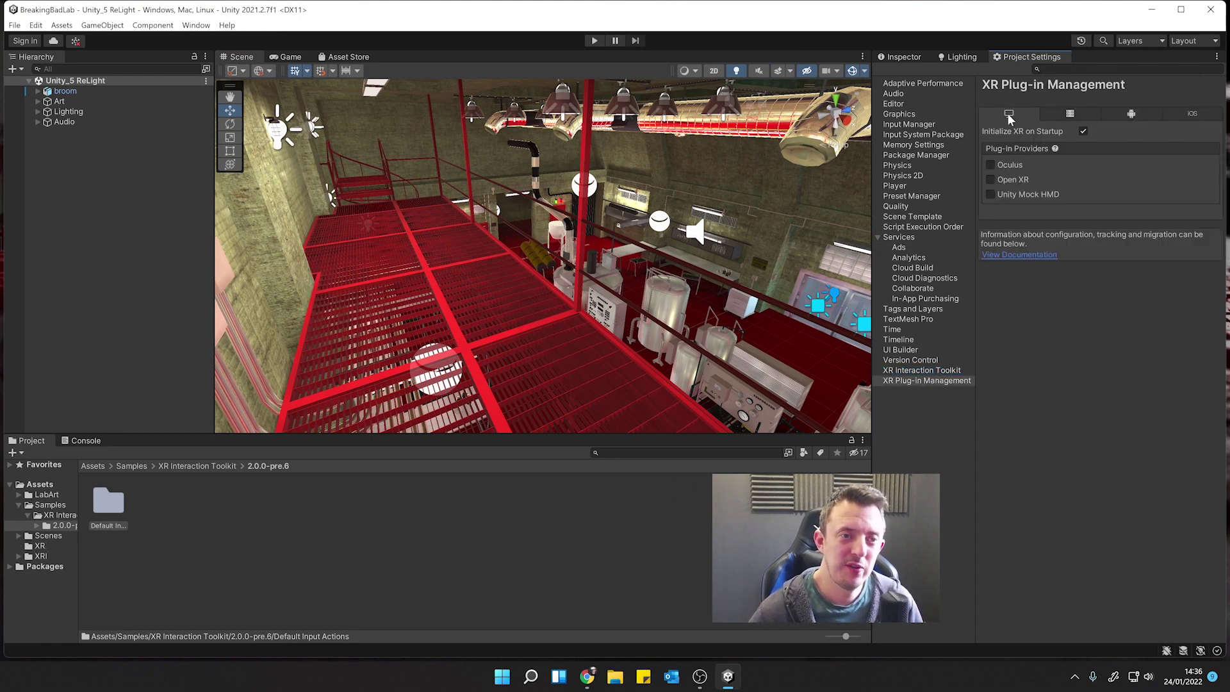
pyautogui.click(991, 166)
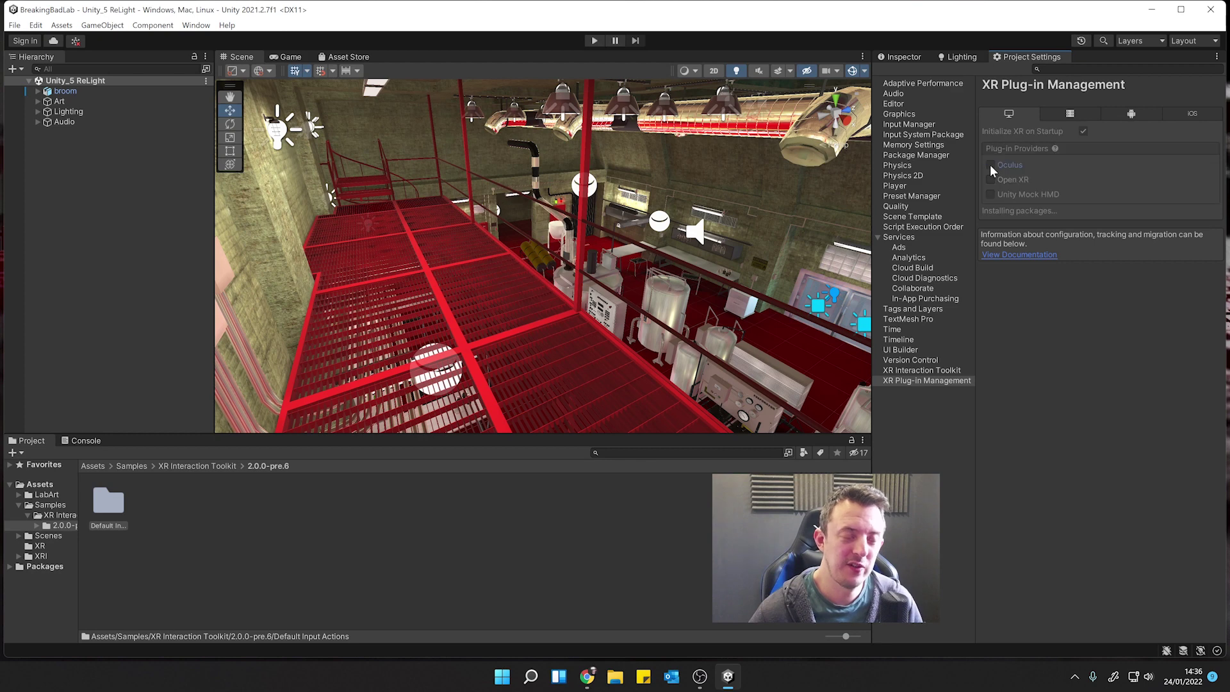
# Enable the Oculus plug-in provider for Android in the XR Plug-in Management settings
pyautogui.click(1132, 115)
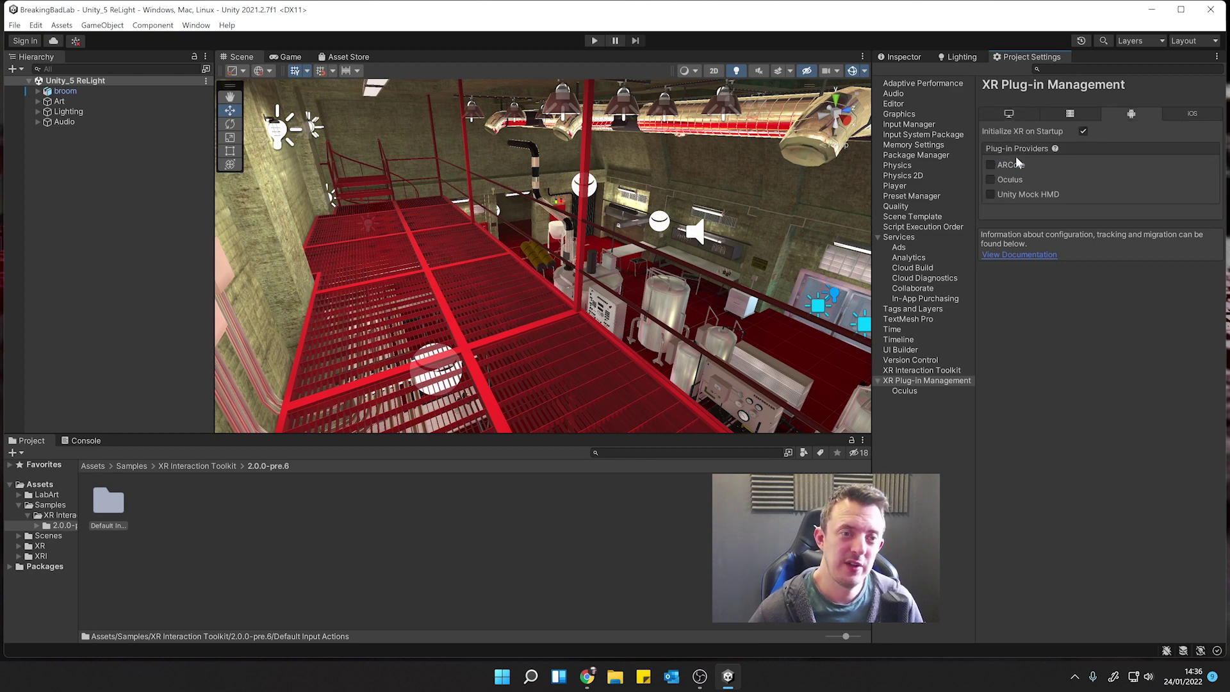
pyautogui.click(990, 180)
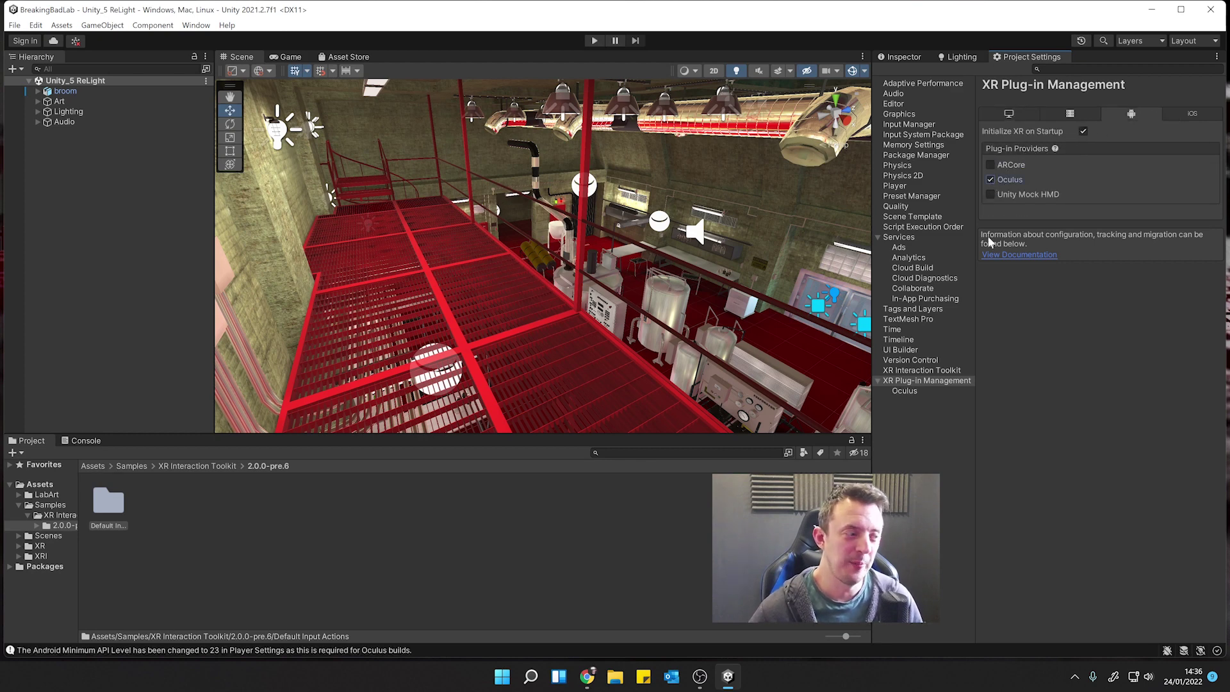
pyautogui.click(582, 568)
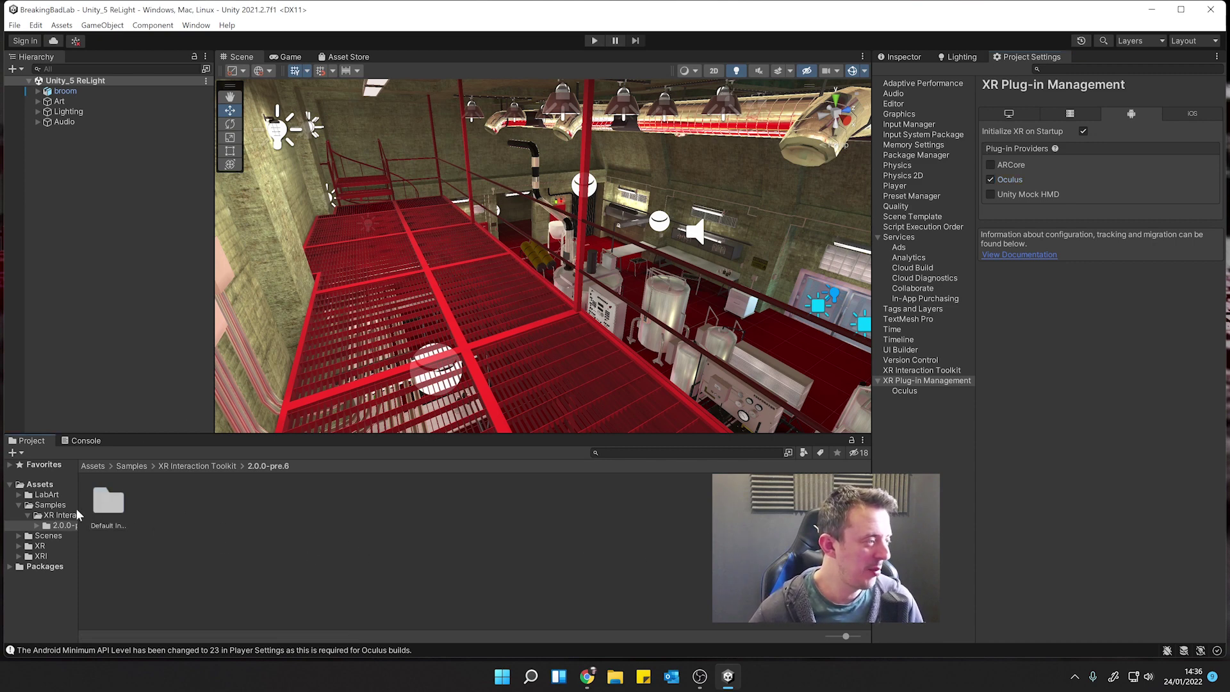
# Widen the project folder tree and open the Default Input Actions folder under Samples, XR Interaction Toolkit, 2.0.0-pre.6
pyautogui.moveTo(78, 515); pyautogui.dragTo(123, 516)
pyautogui.click(52, 505)
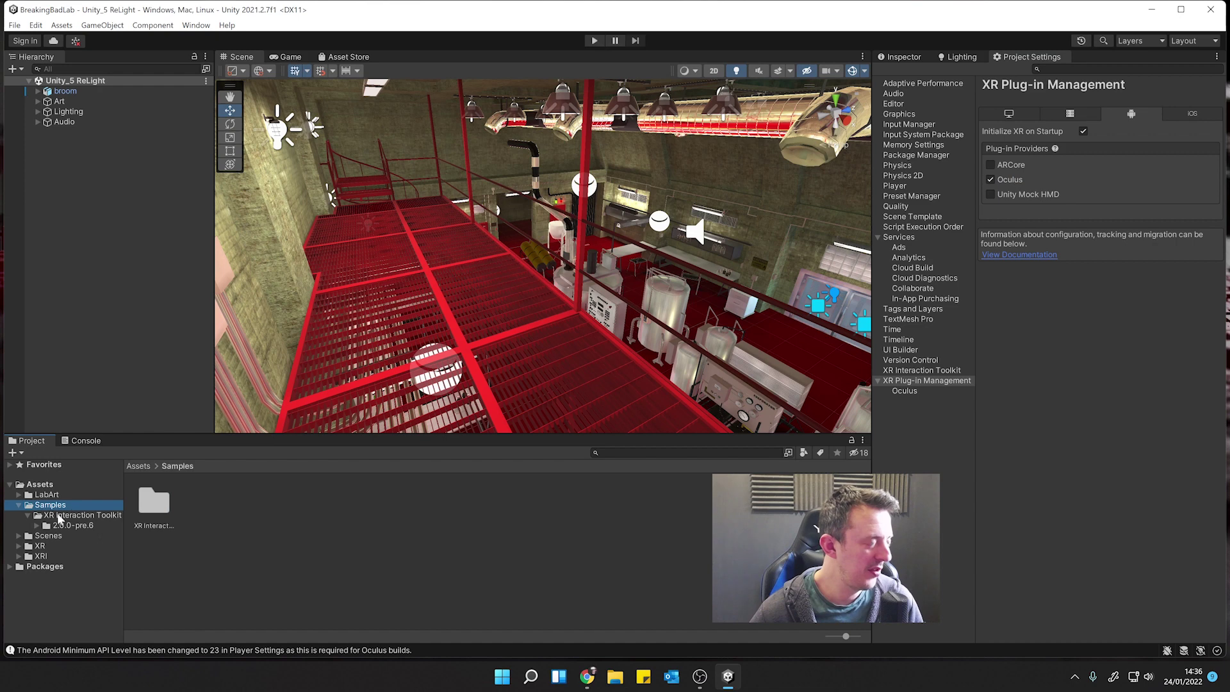
pyautogui.click(59, 515)
pyautogui.click(65, 525)
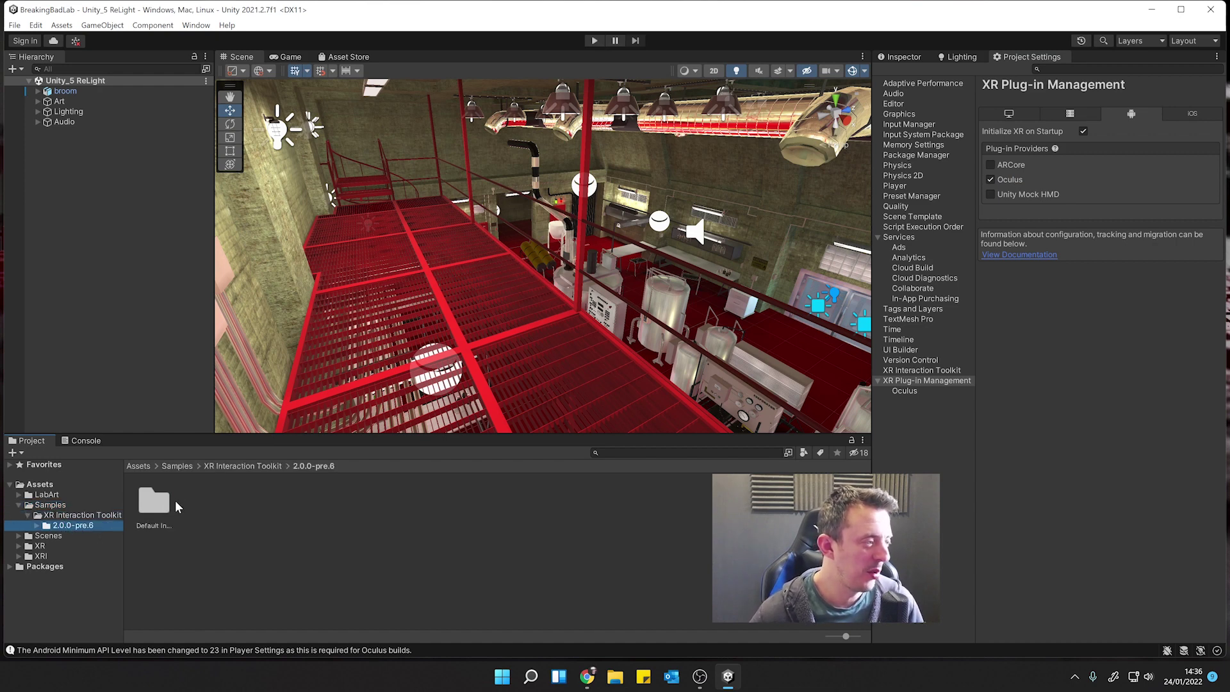
pyautogui.doubleClick(158, 505)
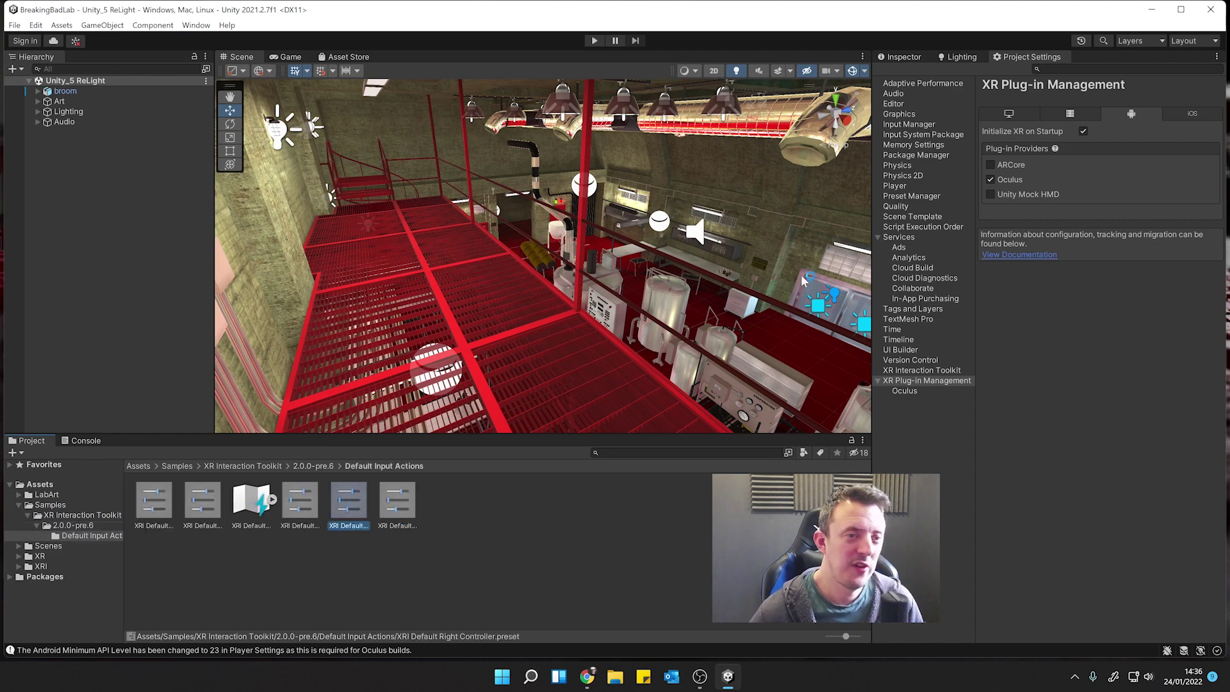
# Add the XRI Default Right Controller and XRI Default Left Controller presets to the ActionBasedController defaults
pyautogui.click(915, 59)
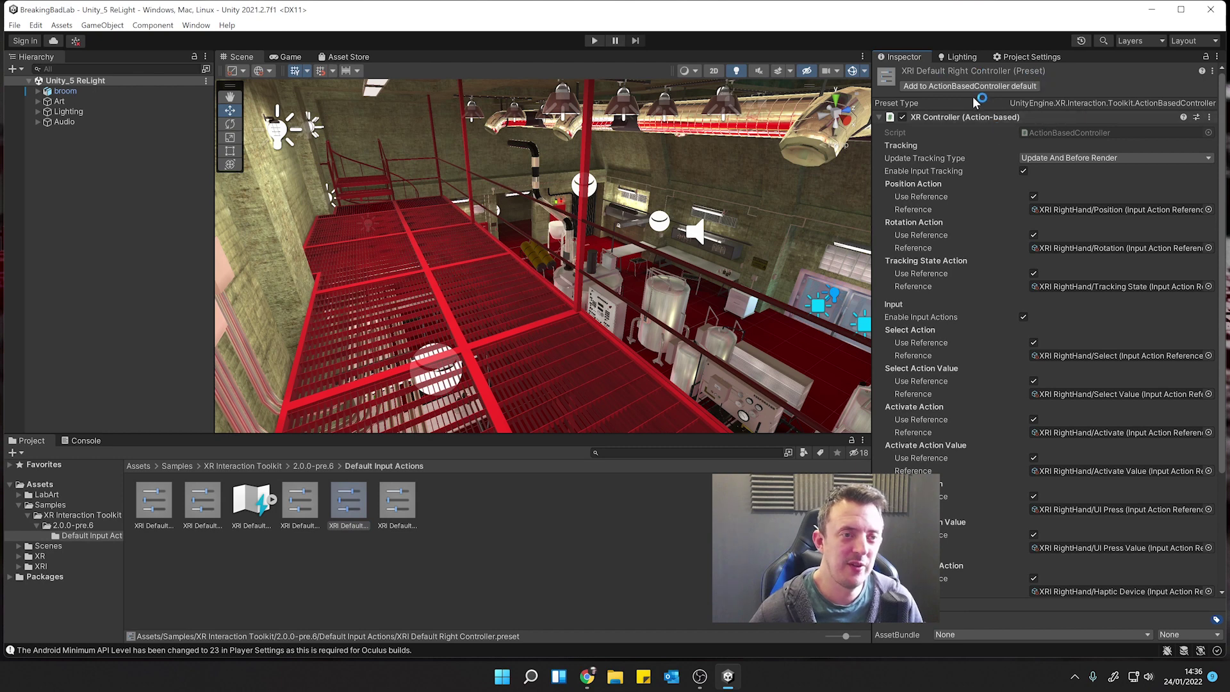
pyautogui.click(949, 89)
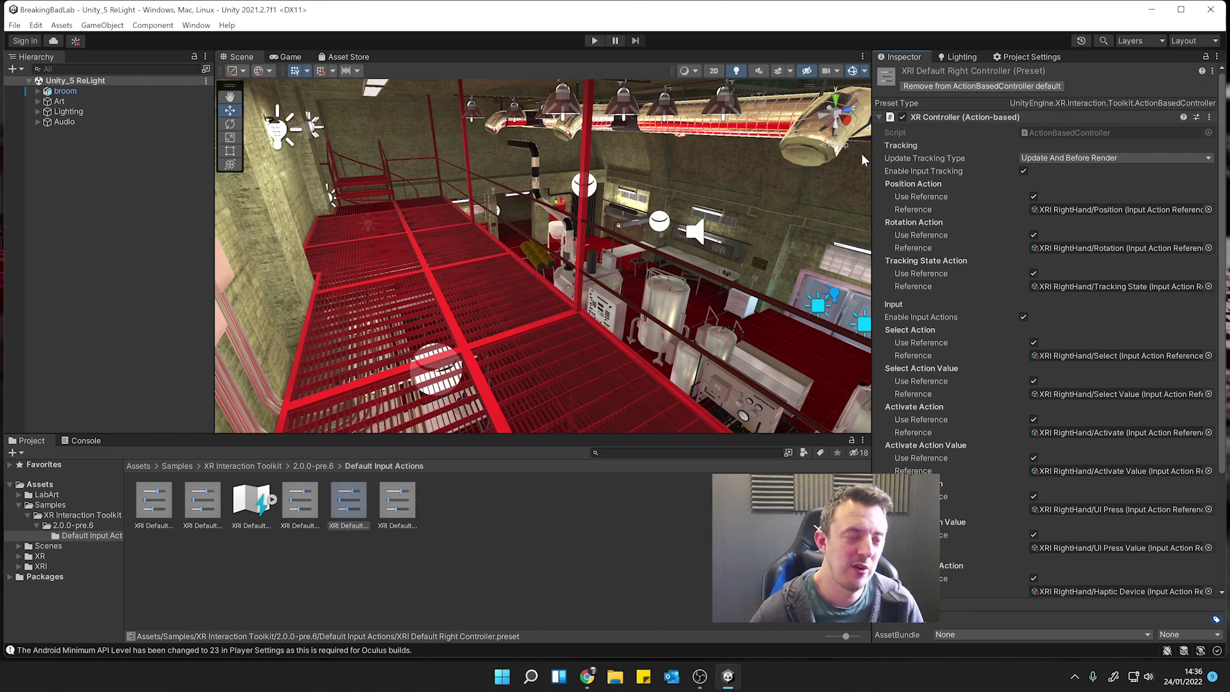
pyautogui.click(392, 506)
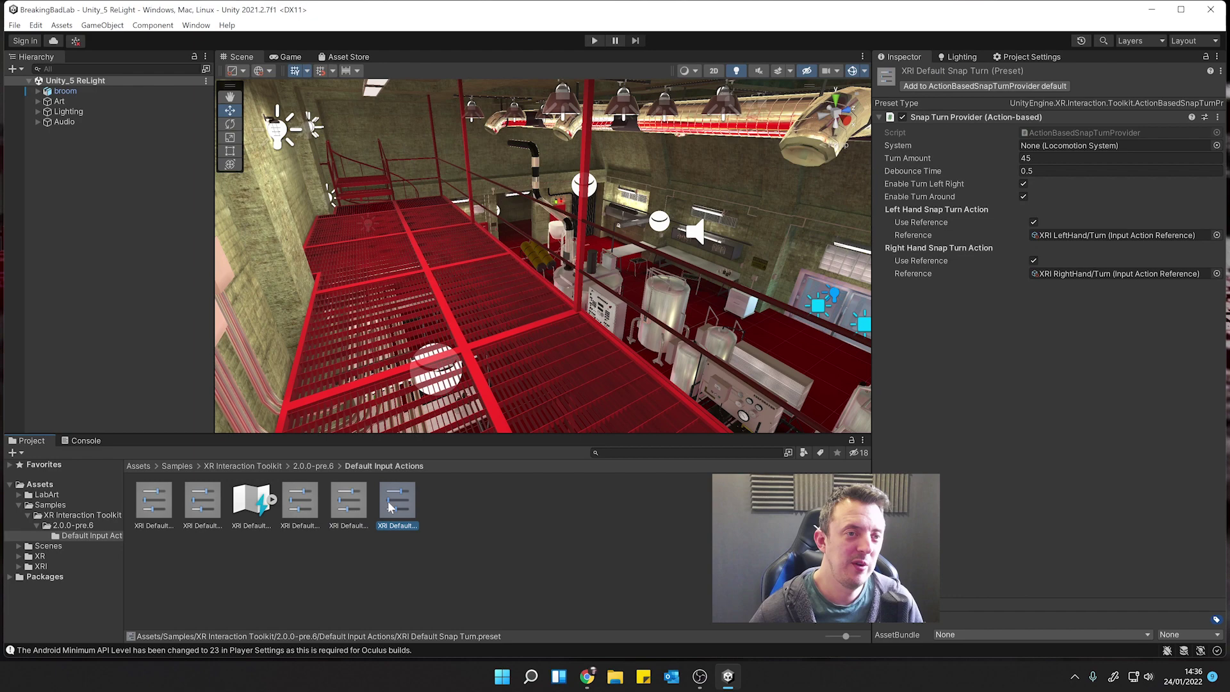
pyautogui.click(312, 511)
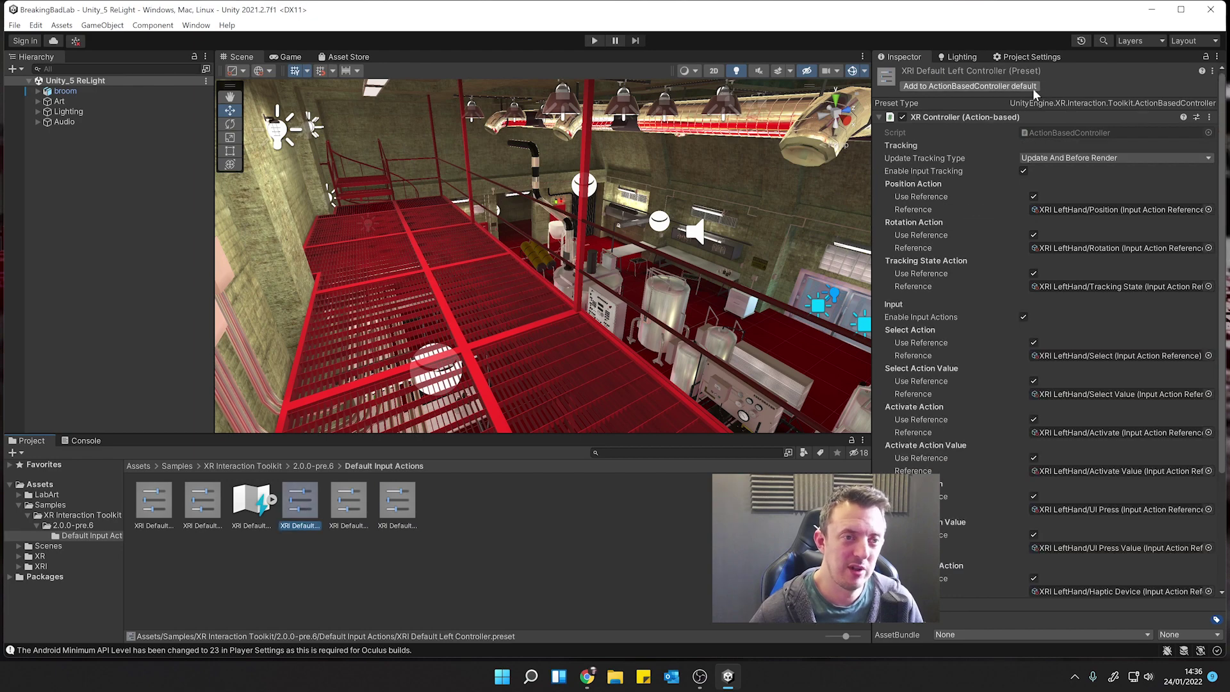
pyautogui.click(1016, 84)
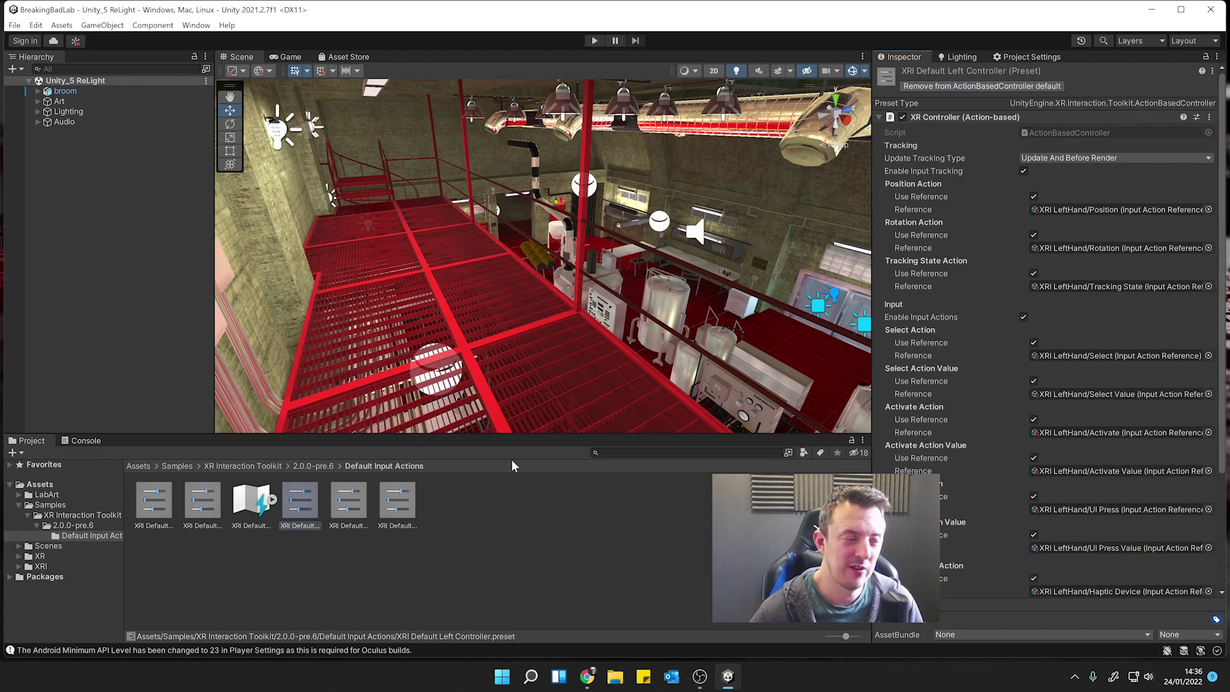
# In the Preset Manager, set the filter of the left controller preset to Left and the right controller preset to Right
pyautogui.click(1032, 57)
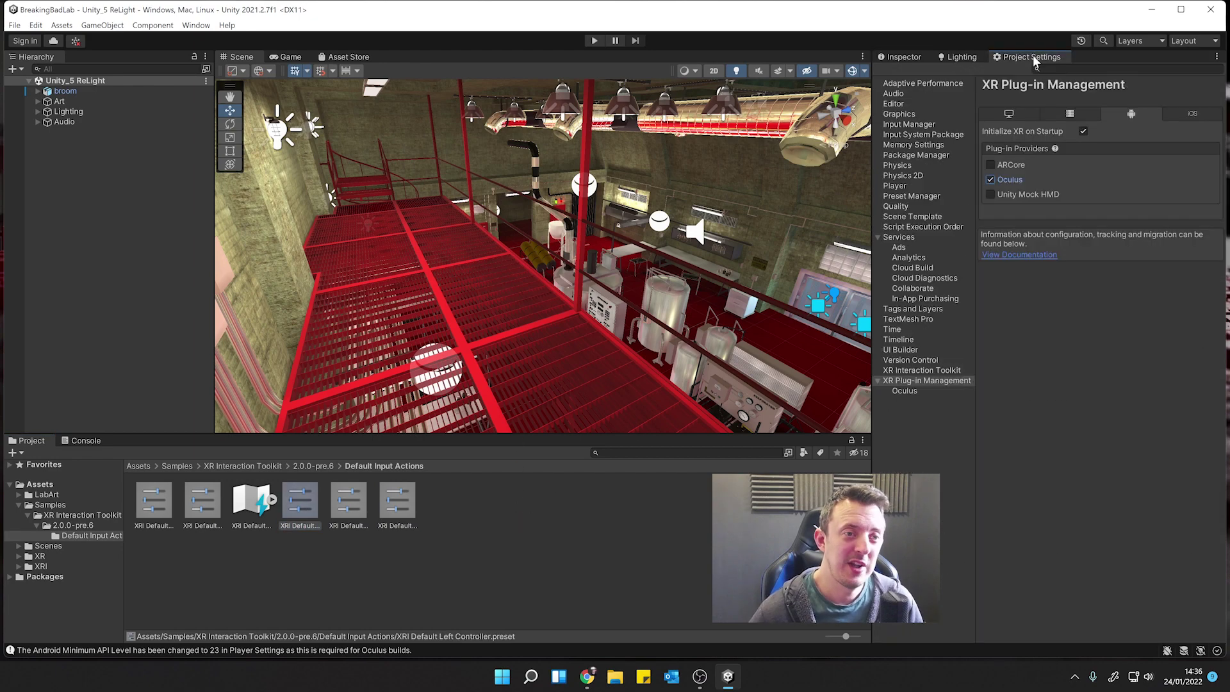
pyautogui.click(910, 197)
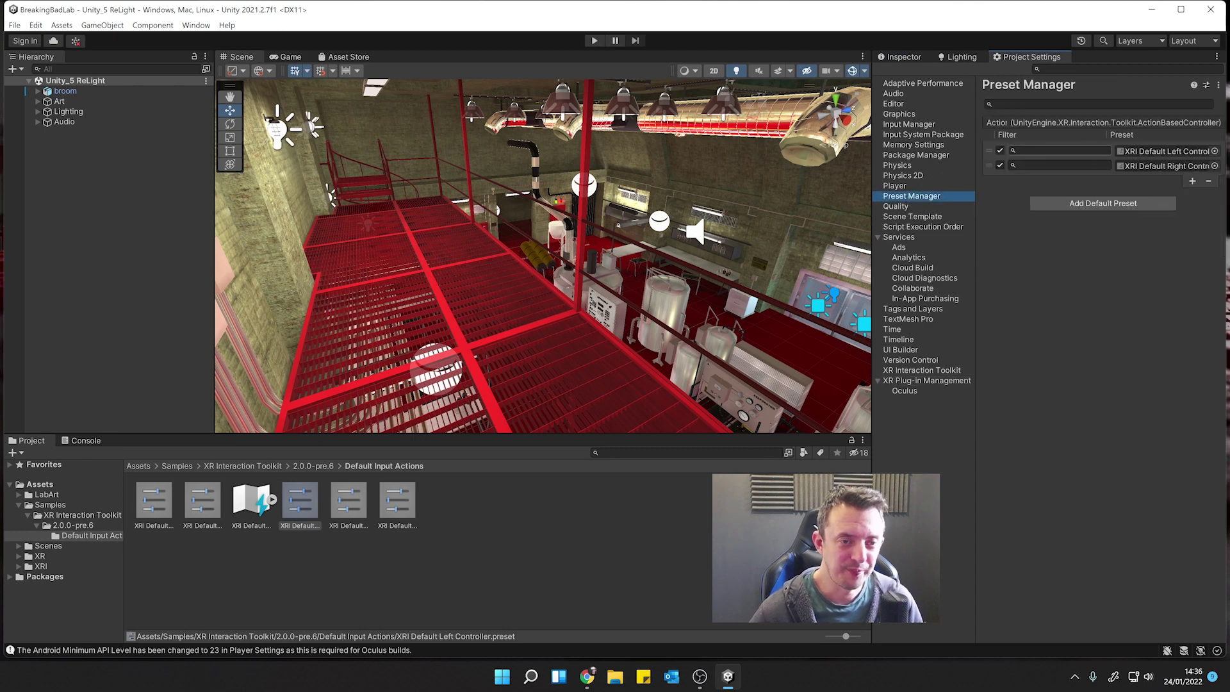
pyautogui.click(1090, 152)
pyautogui.write('L')
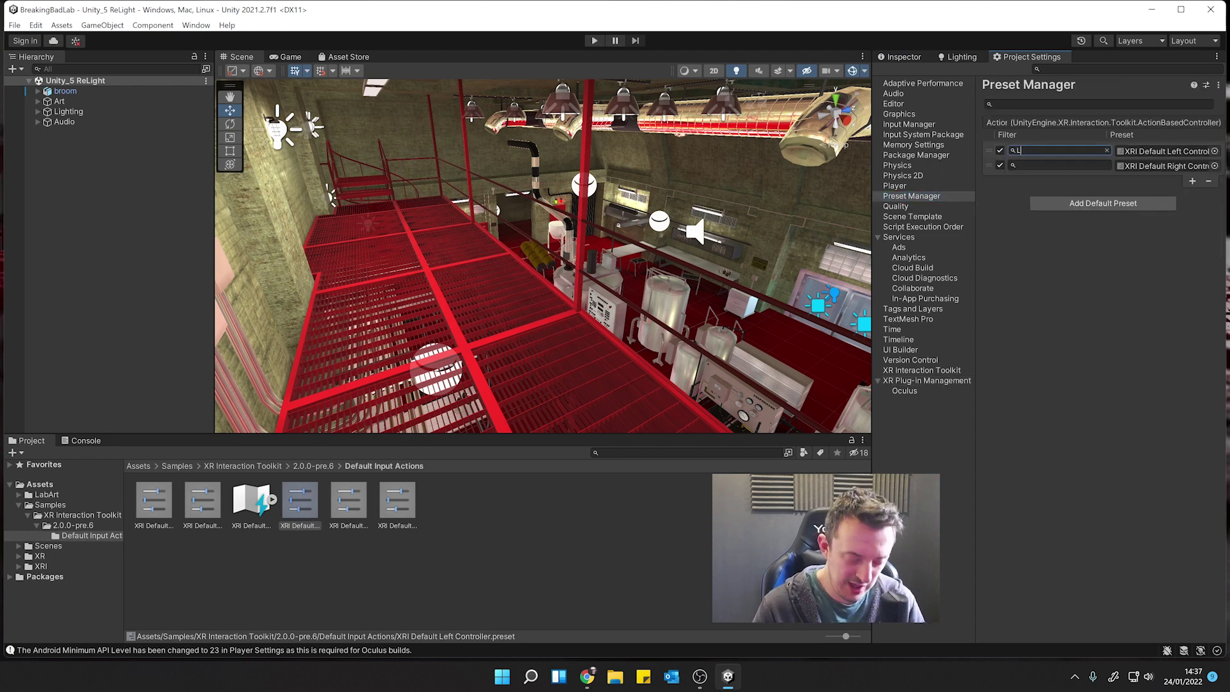
pyautogui.write('eft')
pyautogui.click(1057, 166)
pyautogui.write('Right')
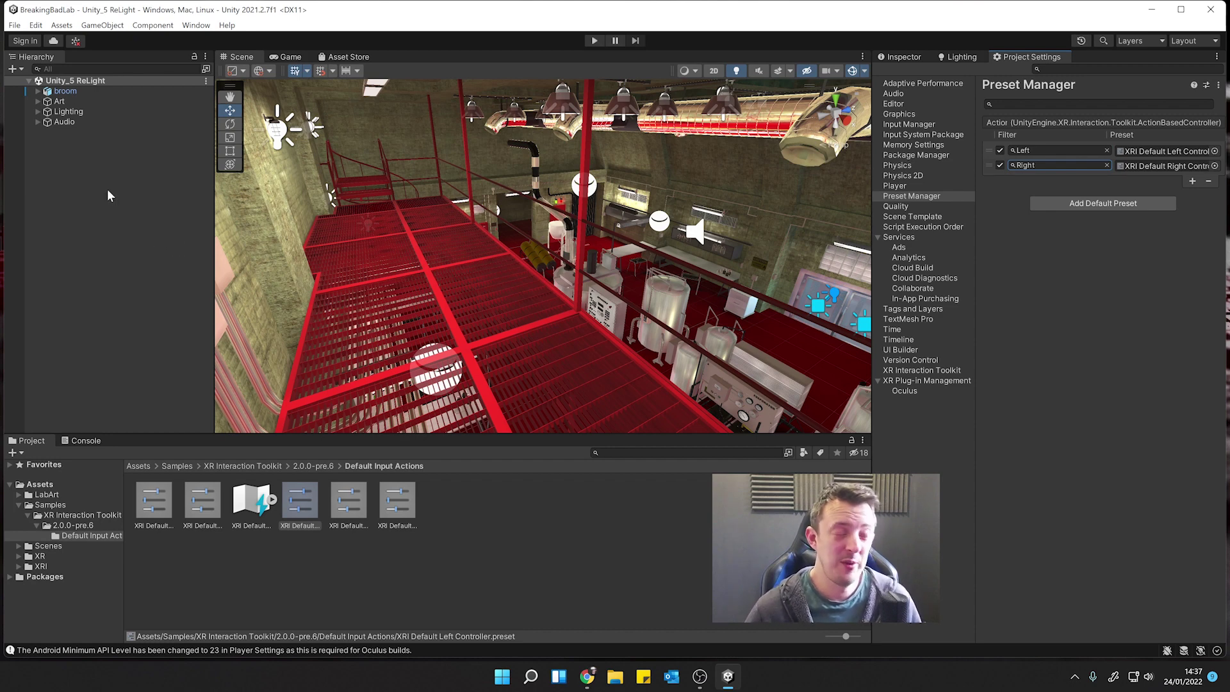
# Add an XR Origin (Action-based) object at the root of the scene hierarchy
pyautogui.keyDown('alt'); pyautogui.moveTo(692, 325); pyautogui.dragTo(662, 317); pyautogui.keyUp('alt')
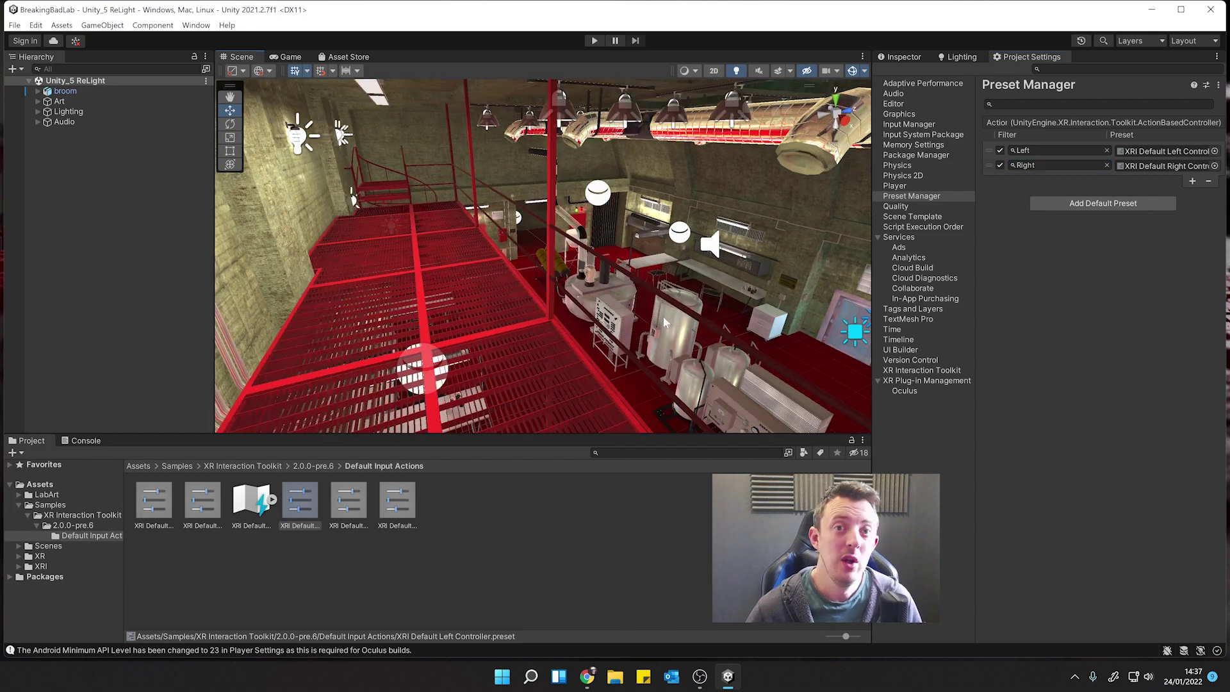
pyautogui.moveTo(658, 319); pyautogui.dragTo(579, 260, button='right')
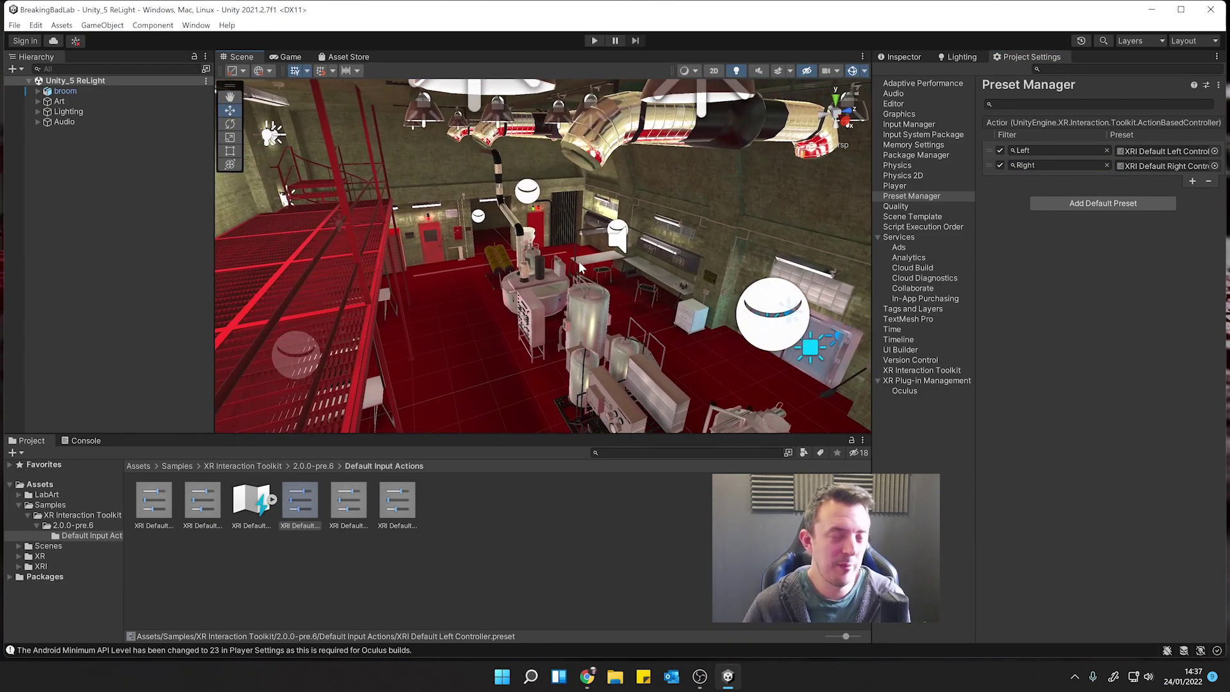
pyautogui.click(903, 57)
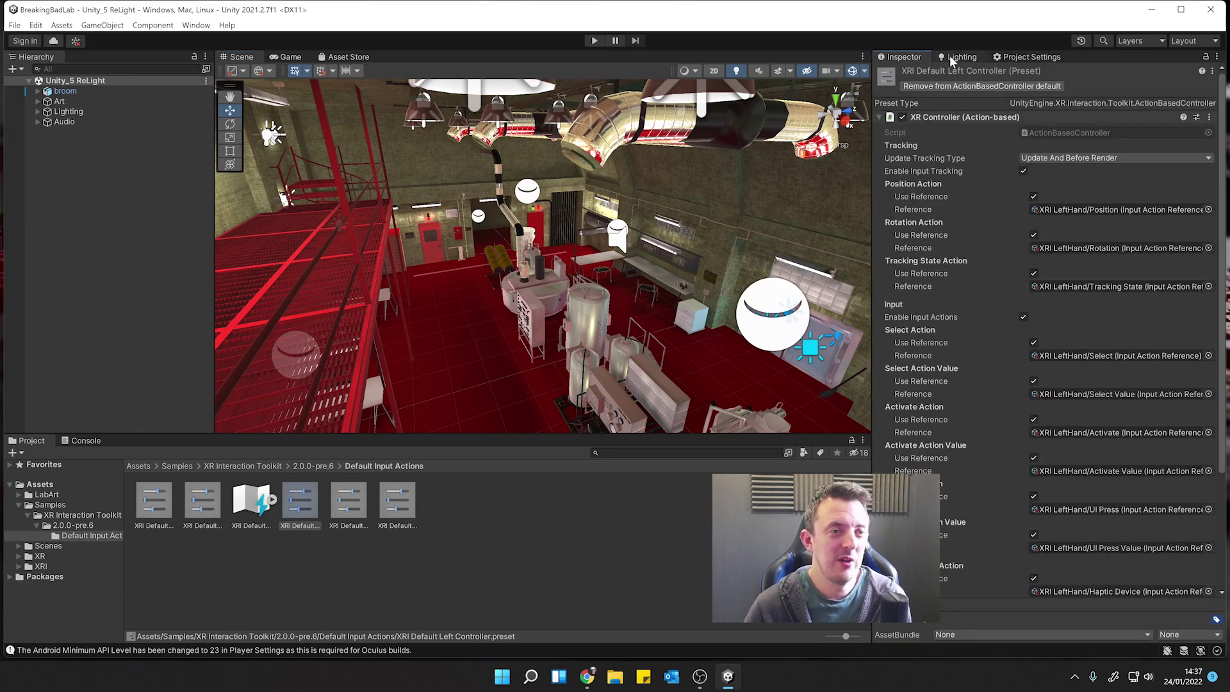
pyautogui.moveTo(565, 223); pyautogui.dragTo(552, 257, button='right')
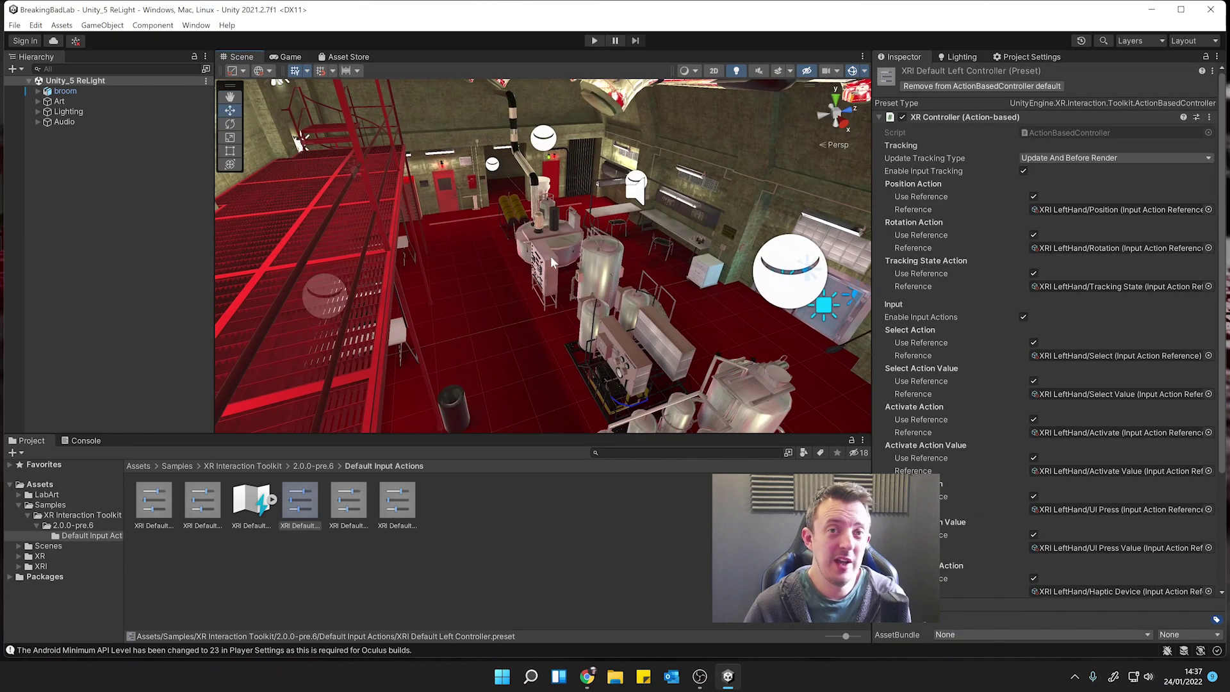
pyautogui.click(105, 177)
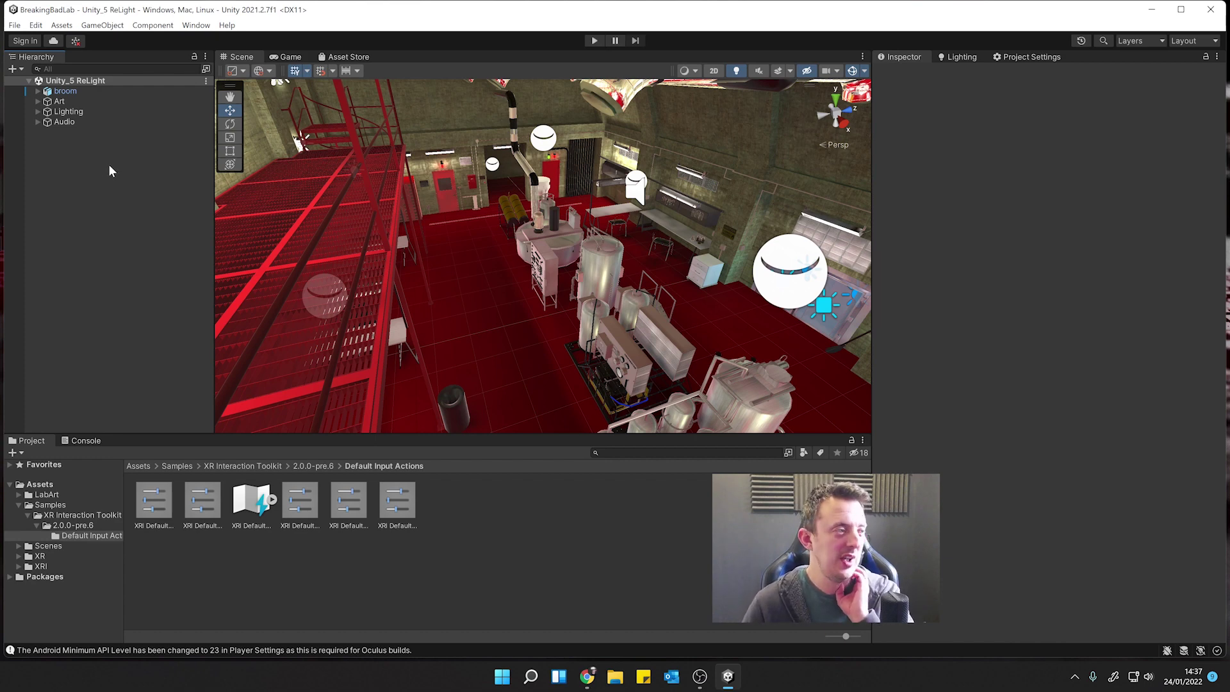
pyautogui.rightClick(109, 166)
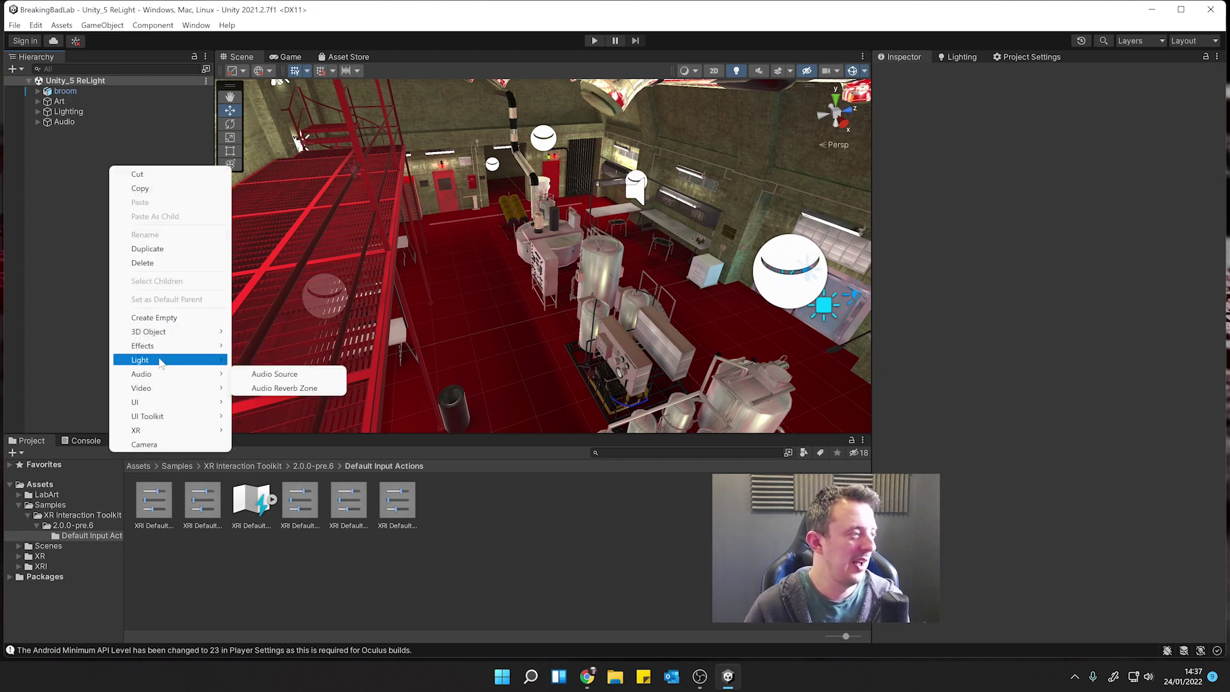
pyautogui.moveTo(163, 431)
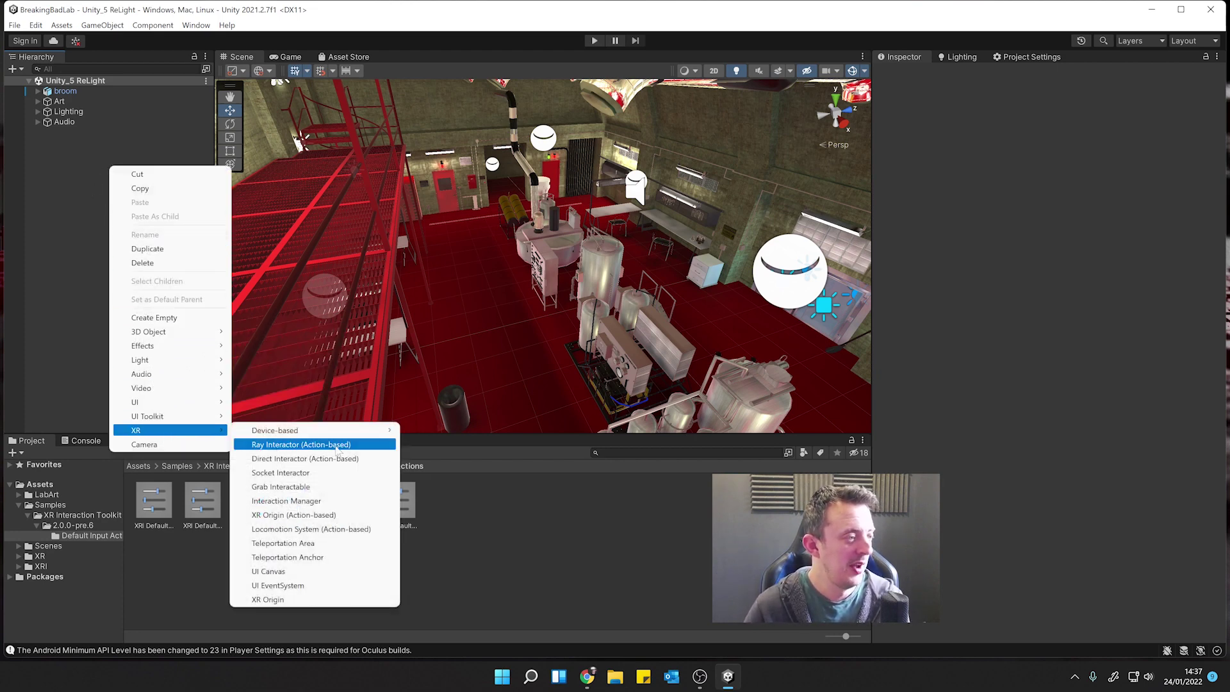
pyautogui.click(287, 516)
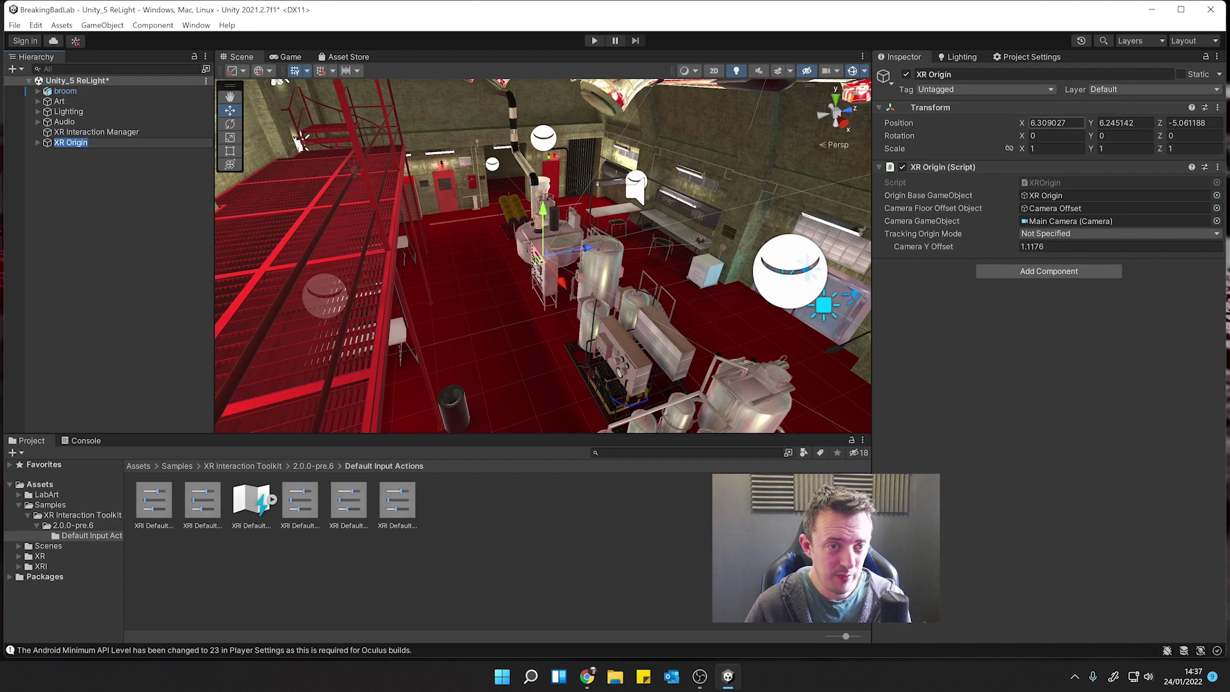
# Set the XR Origin's position to 0, 0, 0 and its Tracking Origin Mode to Floor
pyautogui.click(1057, 122)
pyautogui.write('0')
pyautogui.press('Tab')
pyautogui.write('0')
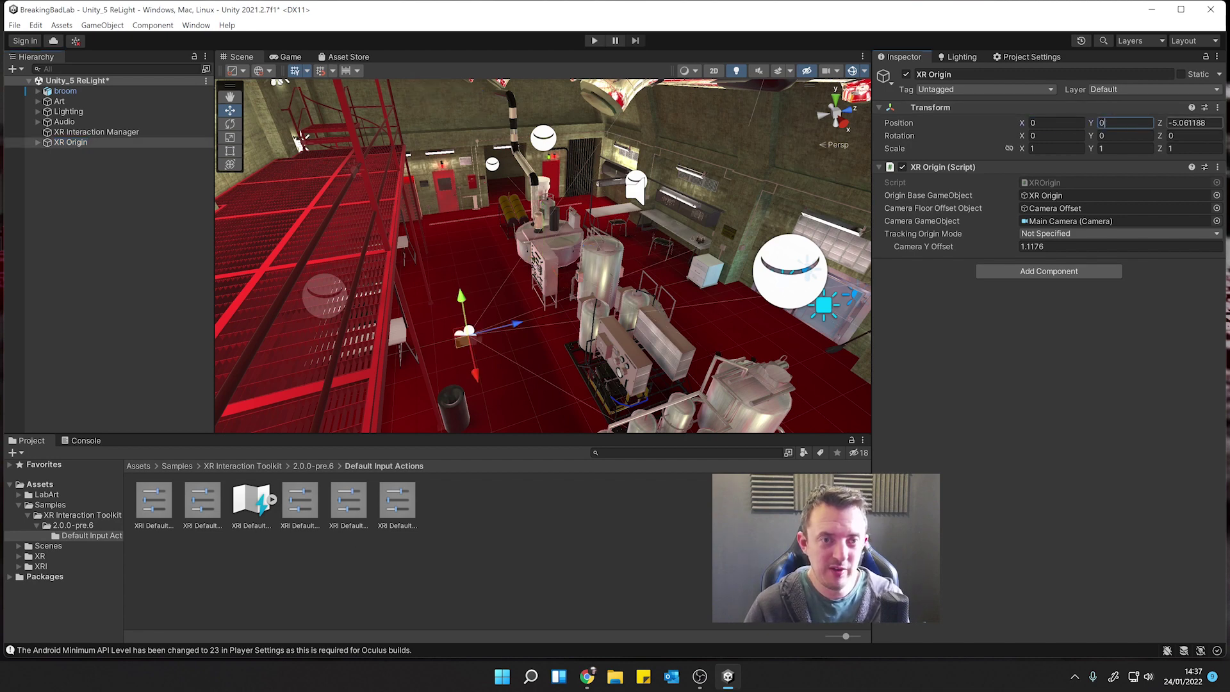
pyautogui.press('Tab')
pyautogui.write('0')
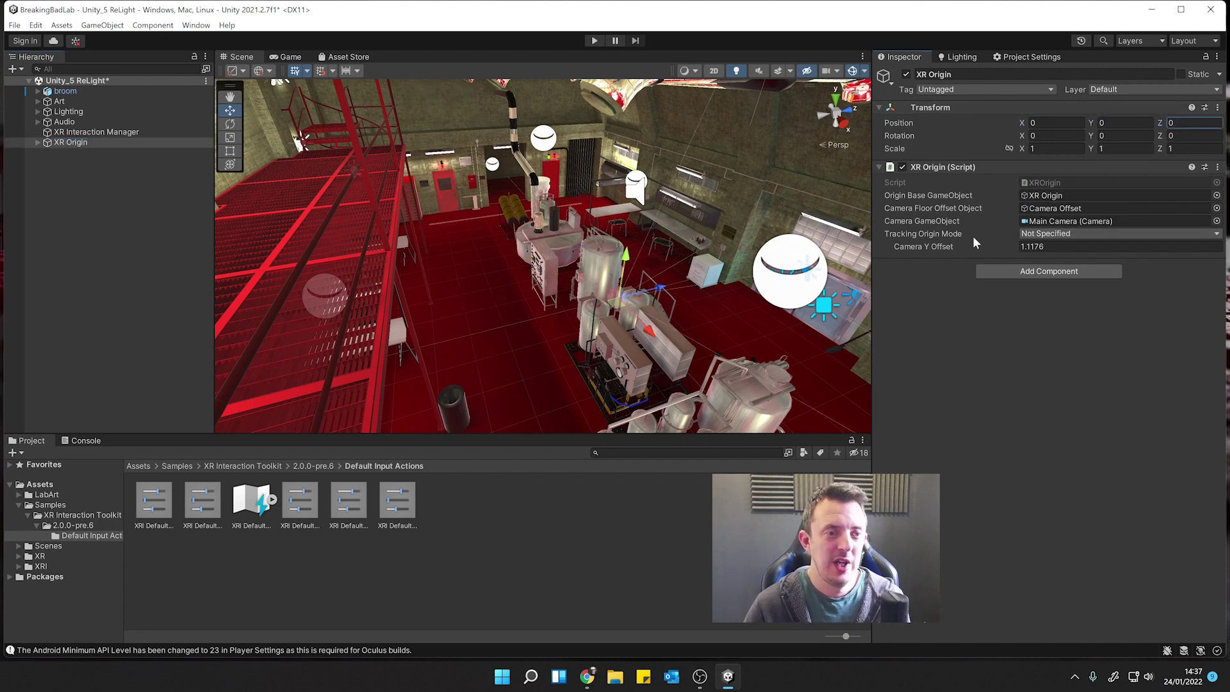
pyautogui.click(1057, 234)
pyautogui.click(1050, 276)
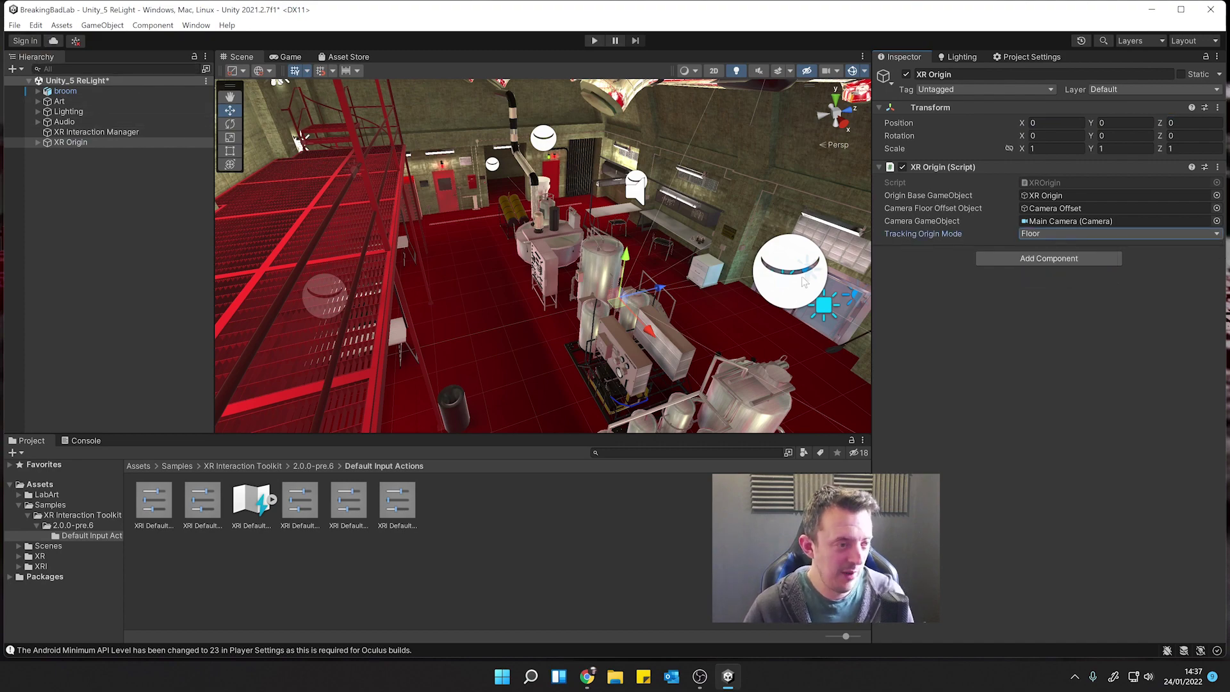
# Move the XR Origin across the lab floor to about X 8.43, Z -5.63 and rotate it to about -62.7° on Y, facing the tanks
pyautogui.scroll(-2, 744, 295)
pyautogui.moveTo(719, 324); pyautogui.dragTo(891, 378, button='right')
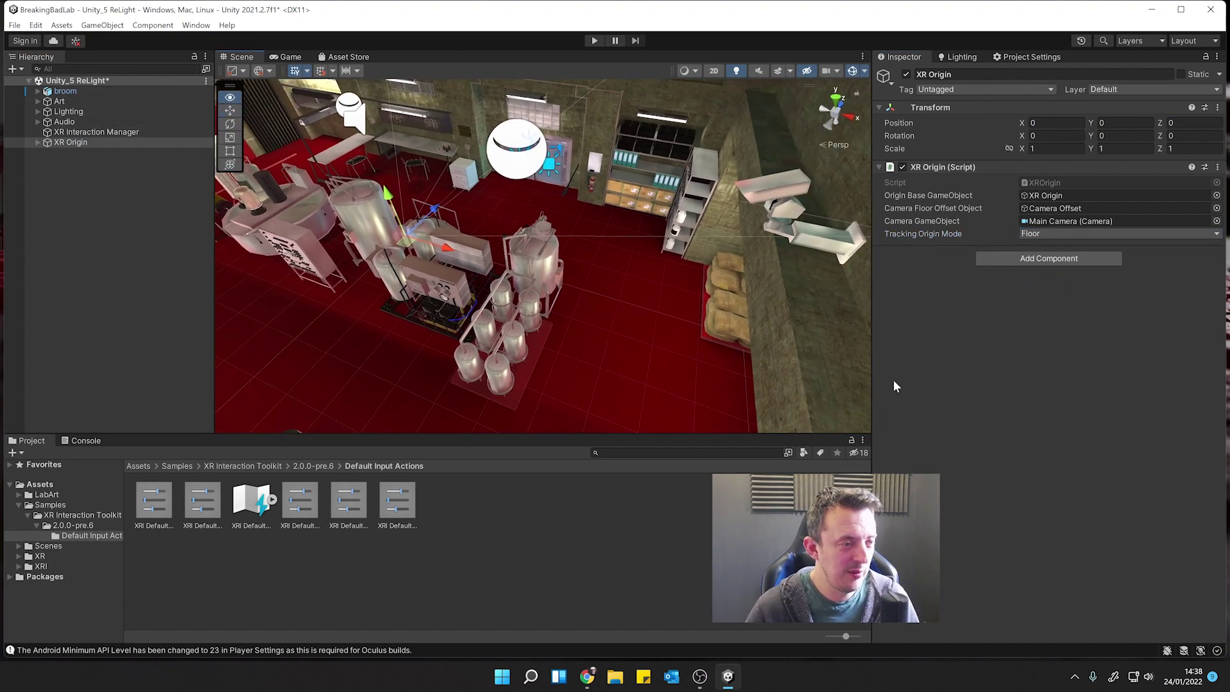
pyautogui.moveTo(423, 250); pyautogui.dragTo(618, 415)
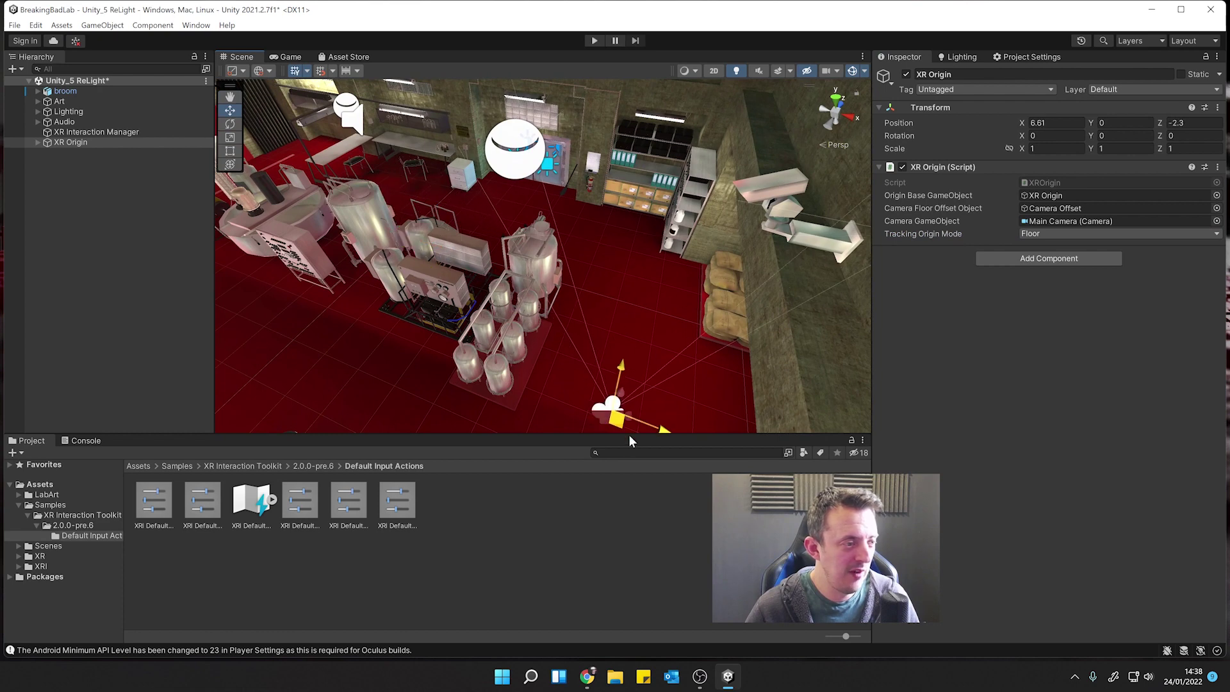
pyautogui.press('f')
pyautogui.moveTo(593, 295); pyautogui.dragTo(640, 391)
pyautogui.press('e')
pyautogui.press('w')
pyautogui.moveTo(624, 342); pyautogui.dragTo(621, 367)
pyautogui.moveTo(620, 359); pyautogui.dragTo(595, 556, button='right')
pyautogui.press('w')
pyautogui.moveTo(418, 342); pyautogui.dragTo(457, 322, button='right')
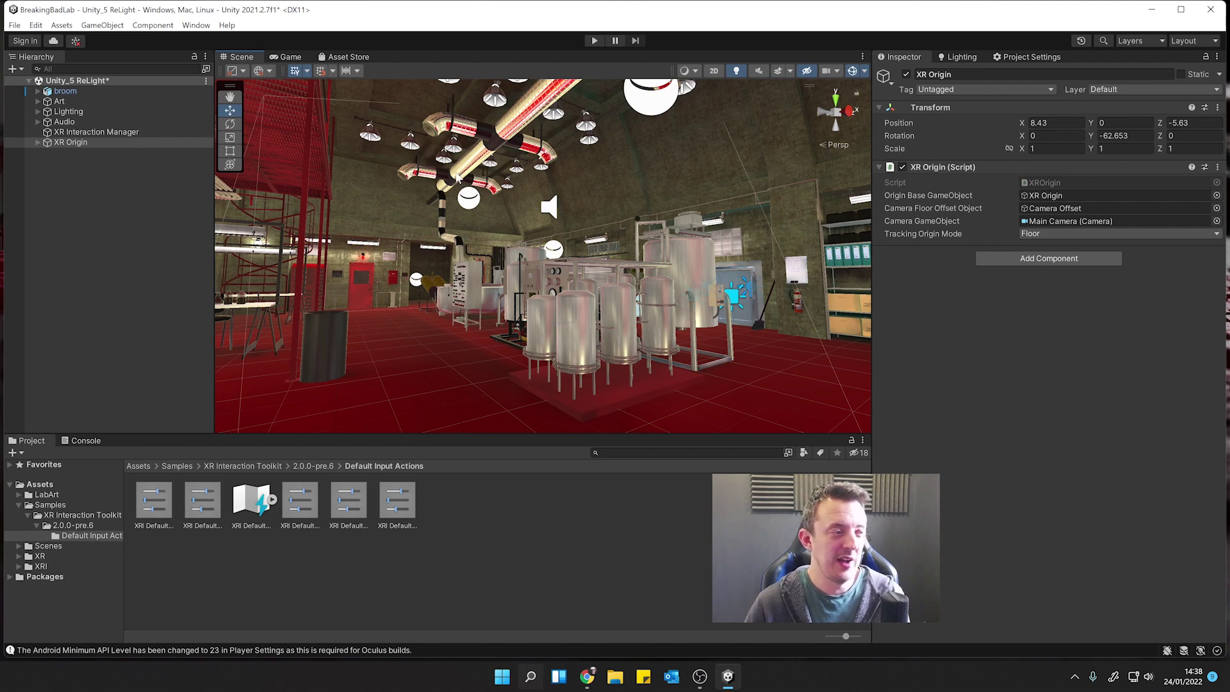
# Add an Input Action Manager component to the XR Interaction Manager object
pyautogui.click(118, 132)
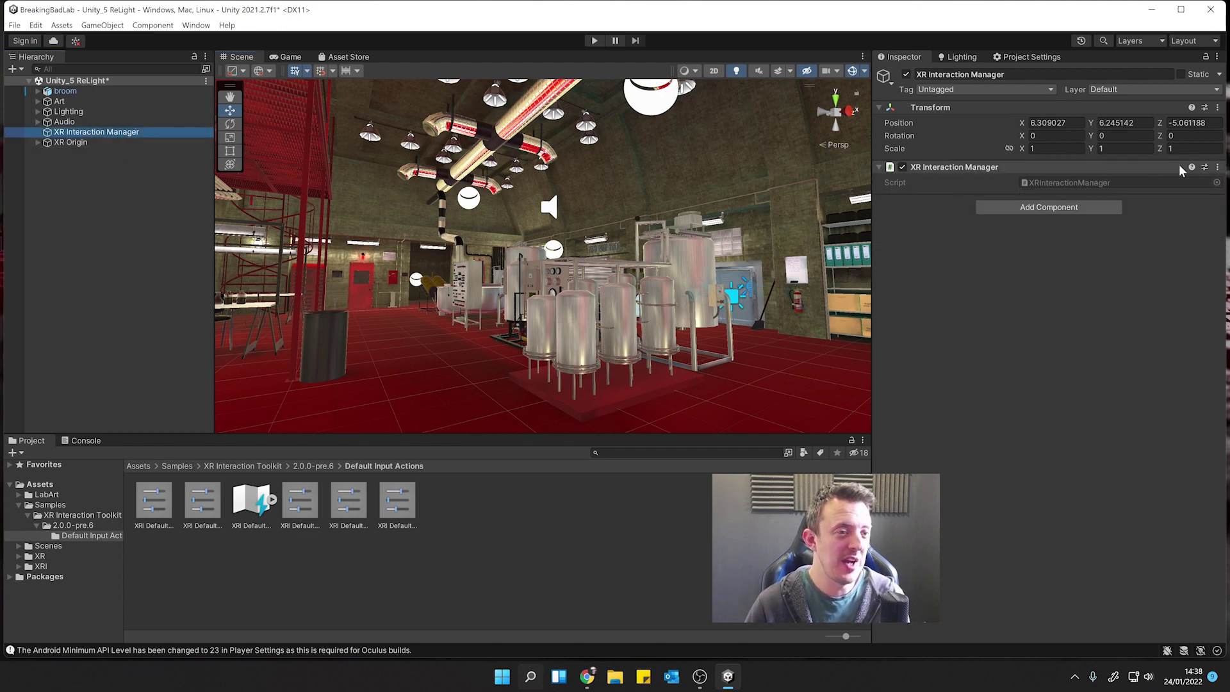
pyautogui.click(1092, 205)
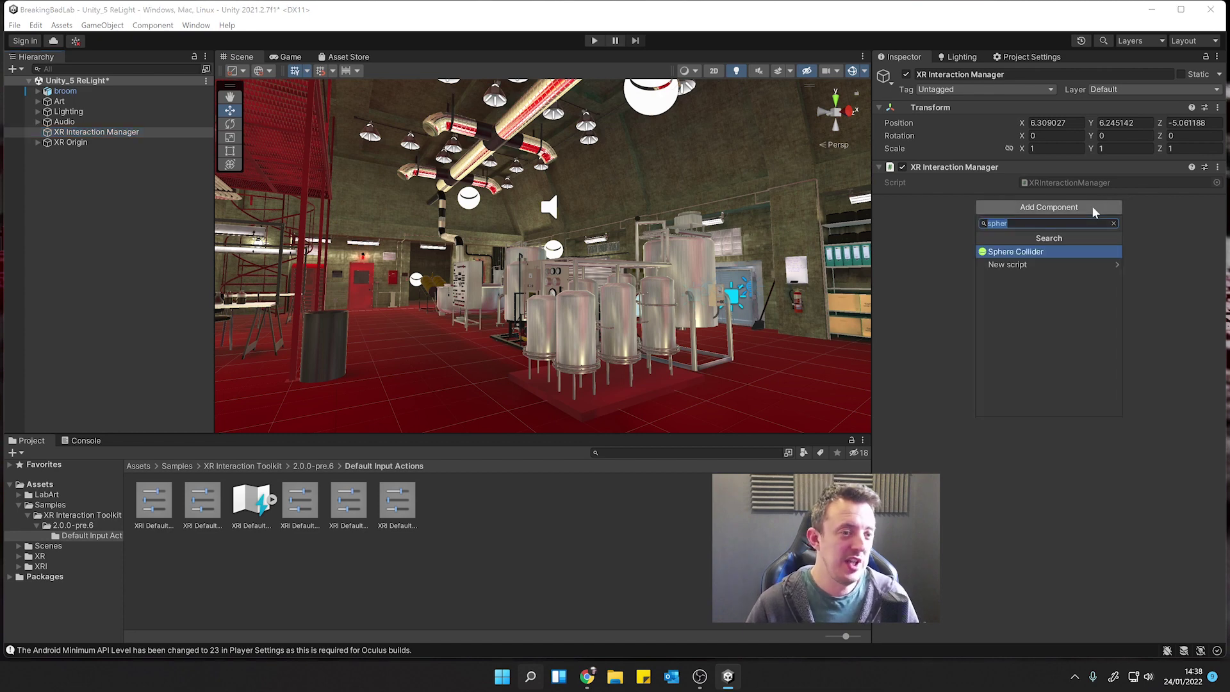
pyautogui.write('inp')
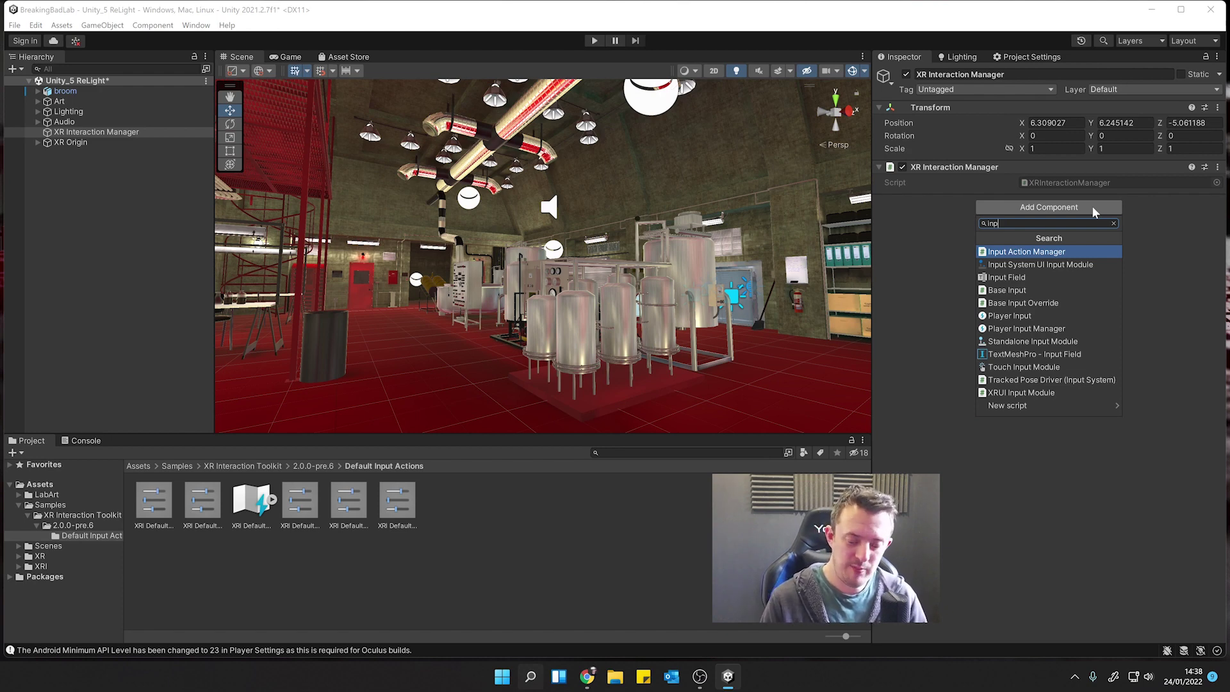
pyautogui.press('Return')
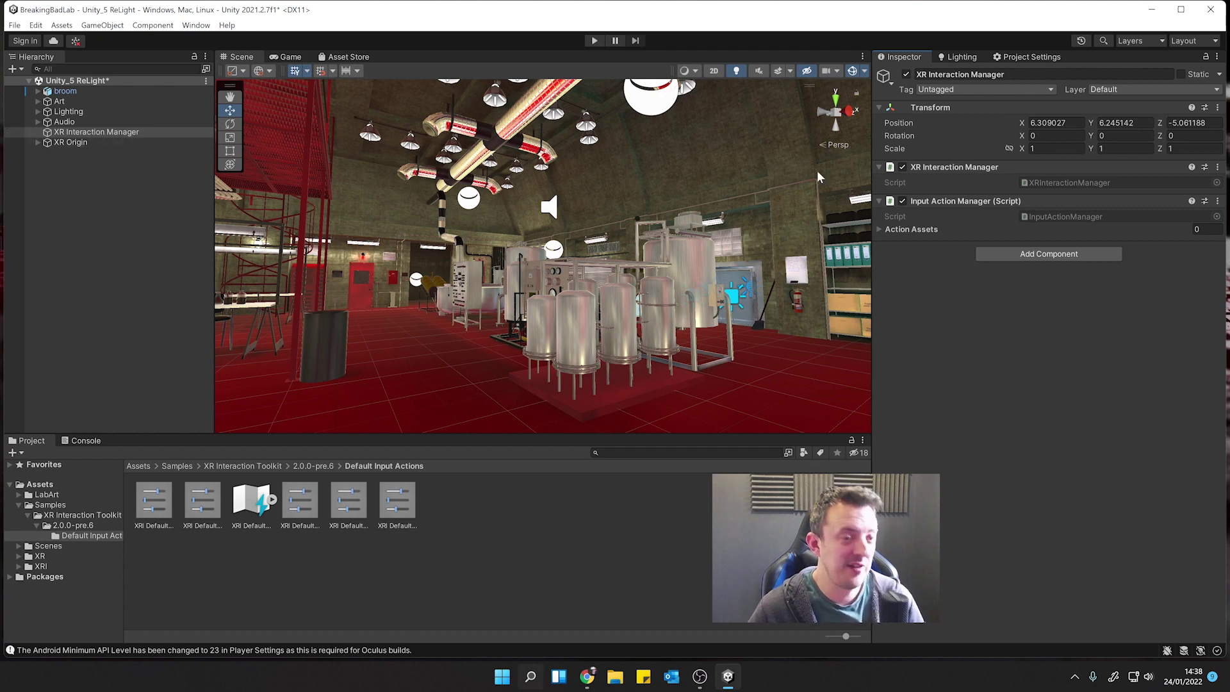
# Set the Input Action Manager's Action Assets to 1 element and assign XRI Default Input Actions to Element 0
pyautogui.click(878, 229)
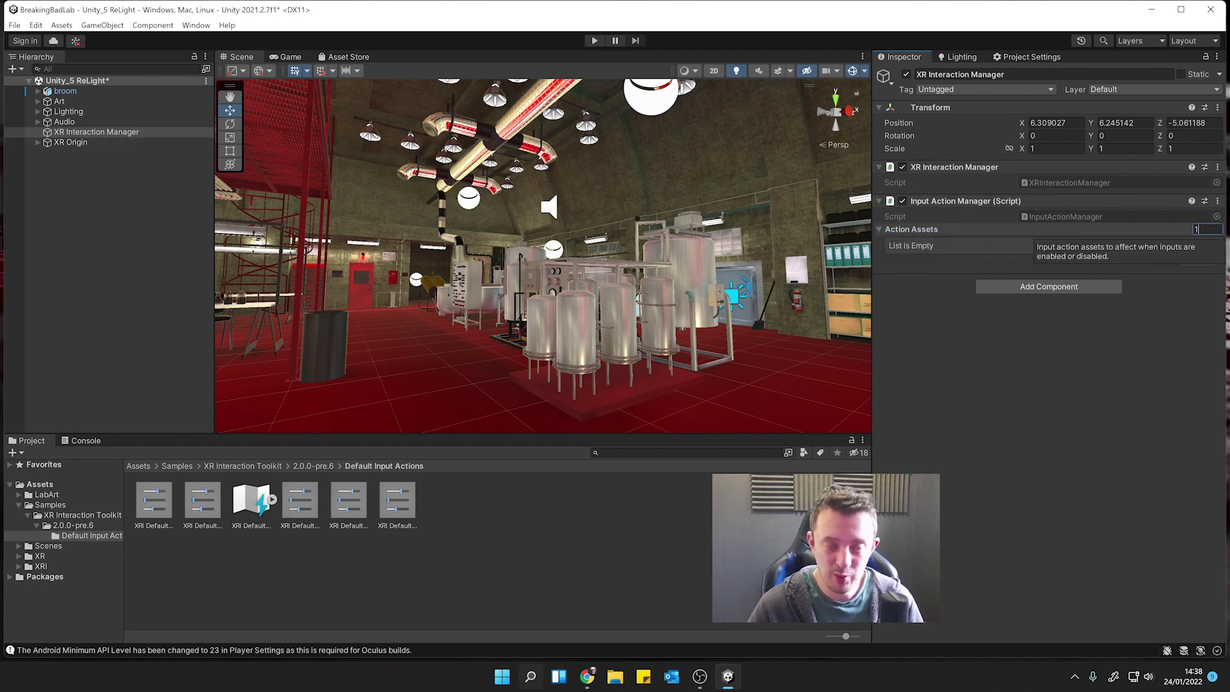
pyautogui.write('1')
pyautogui.press('Return')
pyautogui.click(1215, 246)
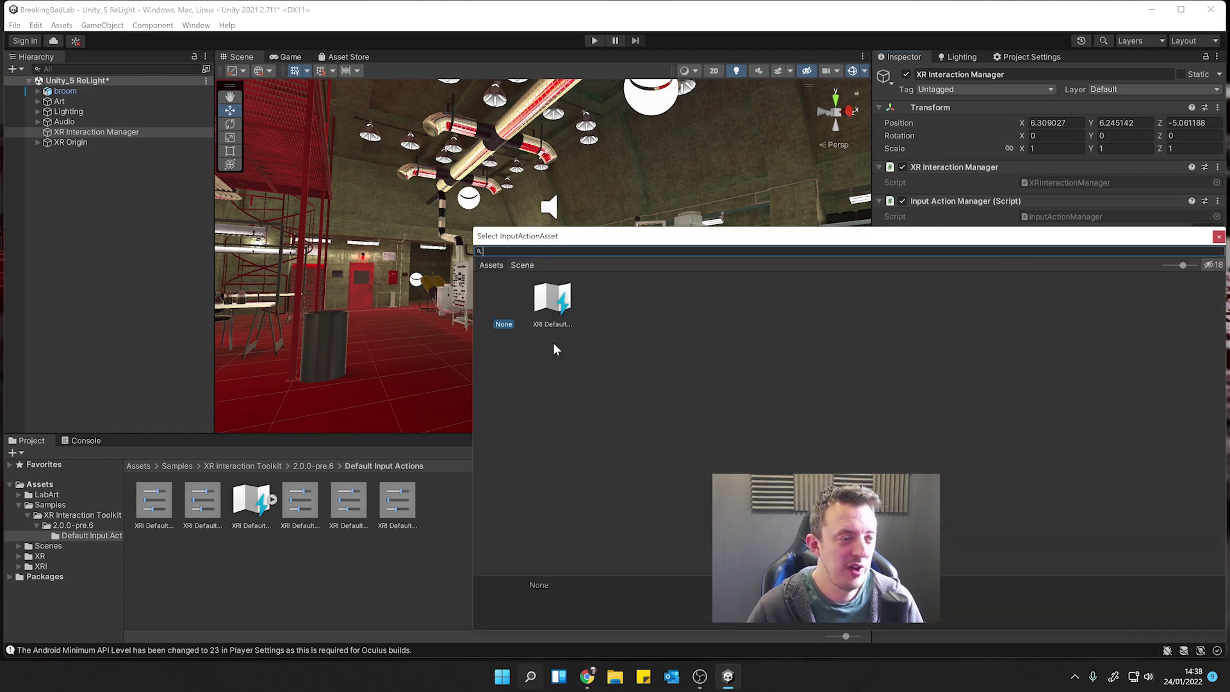
pyautogui.doubleClick(565, 308)
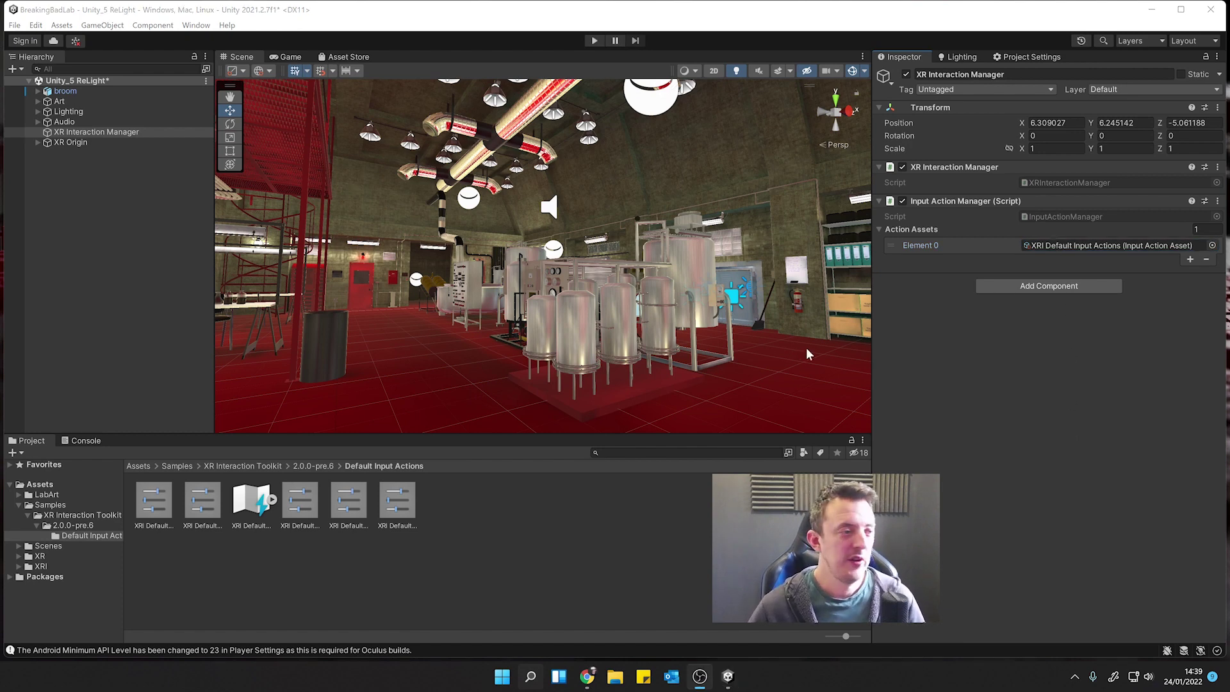
# Look around the lab scene to examine the tanks, workbenches, machinery and open floor area
pyautogui.moveTo(642, 241); pyautogui.dragTo(611, 257, button='right')
pyautogui.moveTo(612, 203); pyautogui.dragTo(549, 605, button='middle')
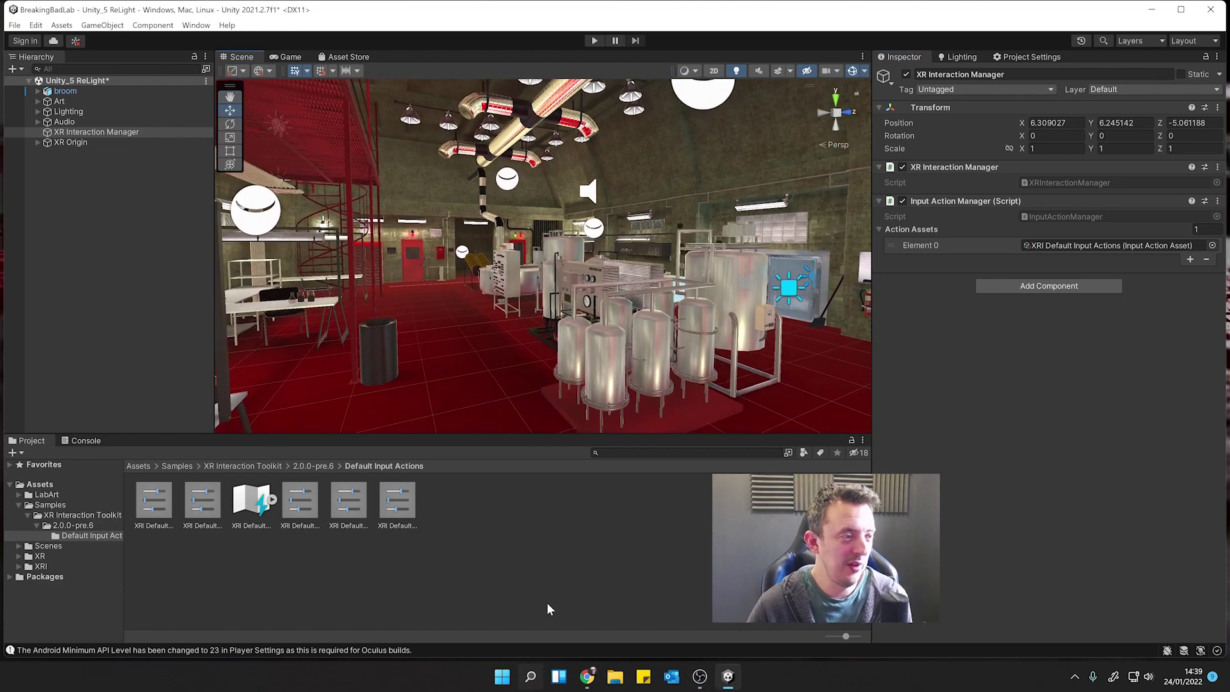
pyautogui.moveTo(638, 289); pyautogui.dragTo(620, 295, button='right')
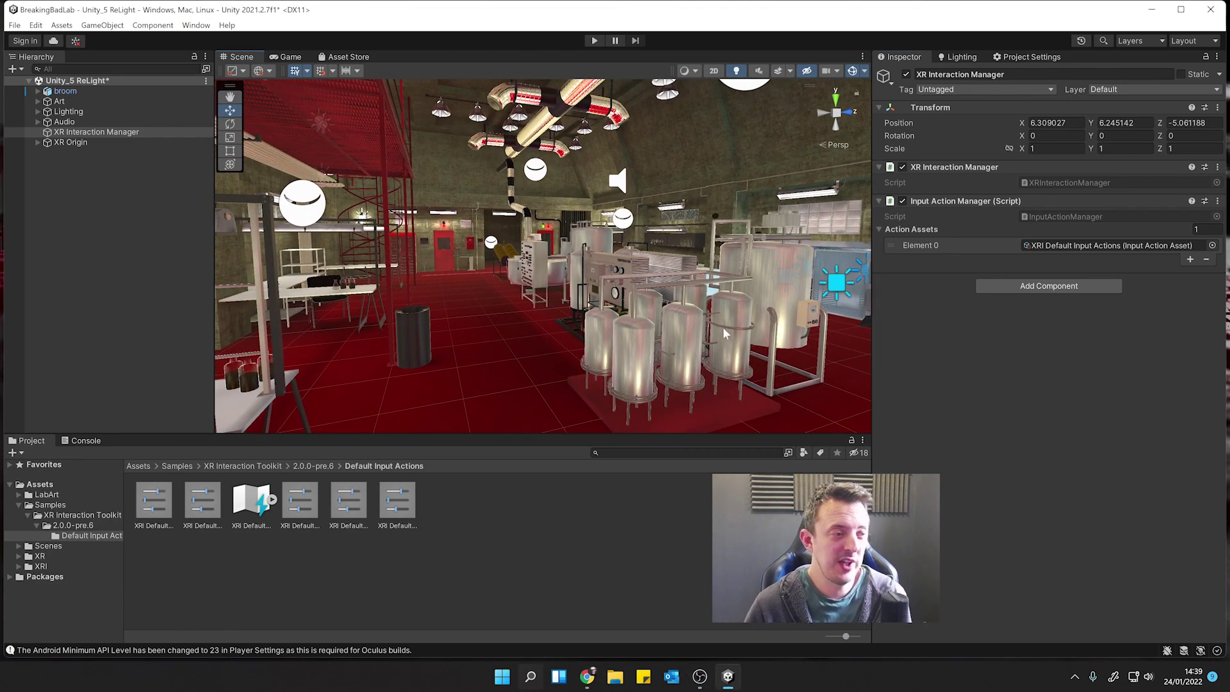
pyautogui.press('a')
pyautogui.moveTo(721, 328); pyautogui.dragTo(609, 328, button='right')
pyautogui.press('w')
pyautogui.press('d')
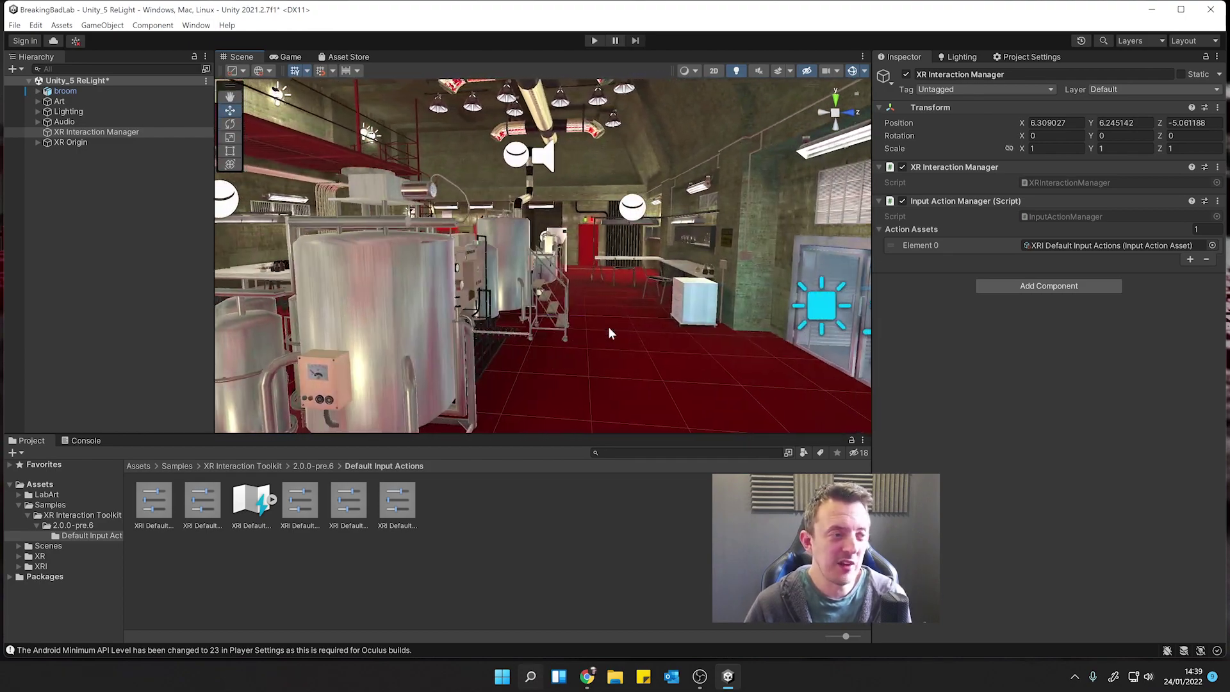
pyautogui.press('Left')
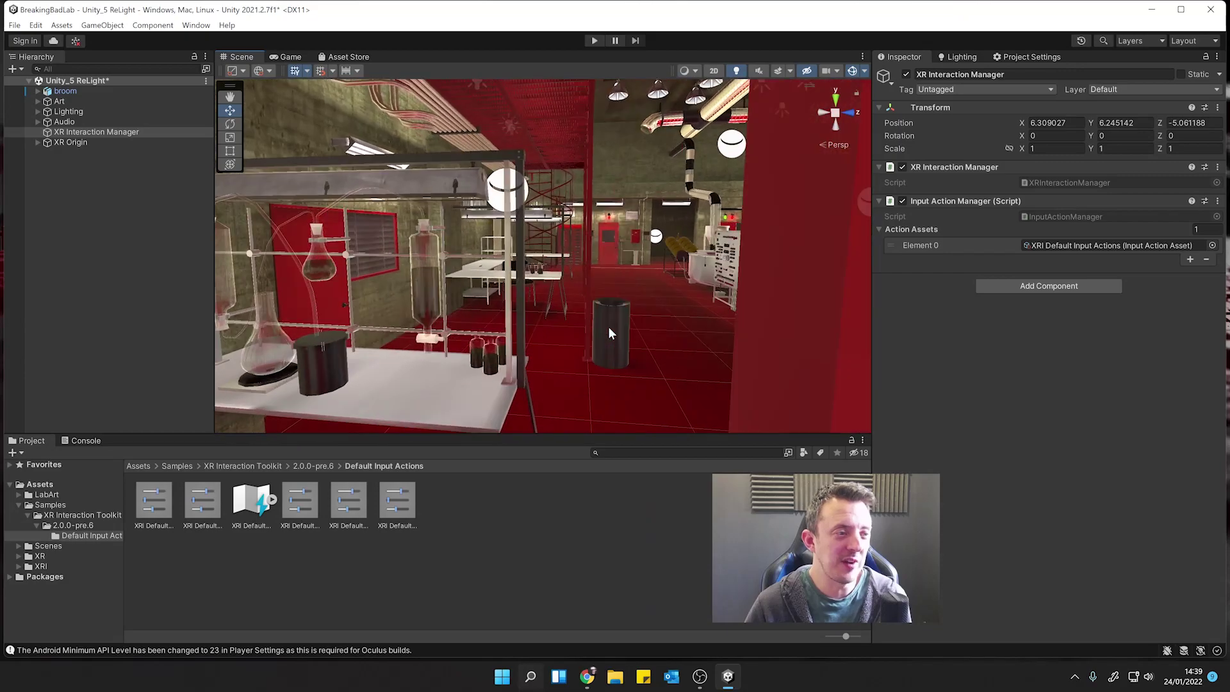
pyautogui.press('Right')
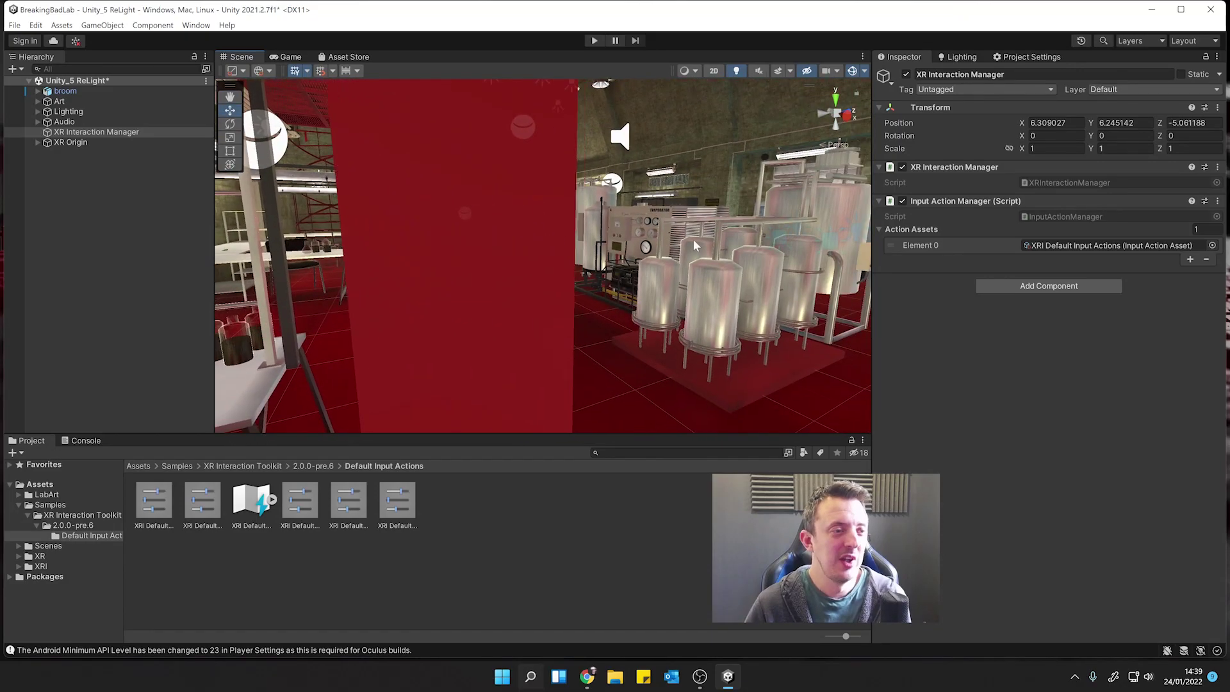
pyautogui.moveTo(694, 241); pyautogui.dragTo(509, 225, button='right')
pyautogui.press('Right')
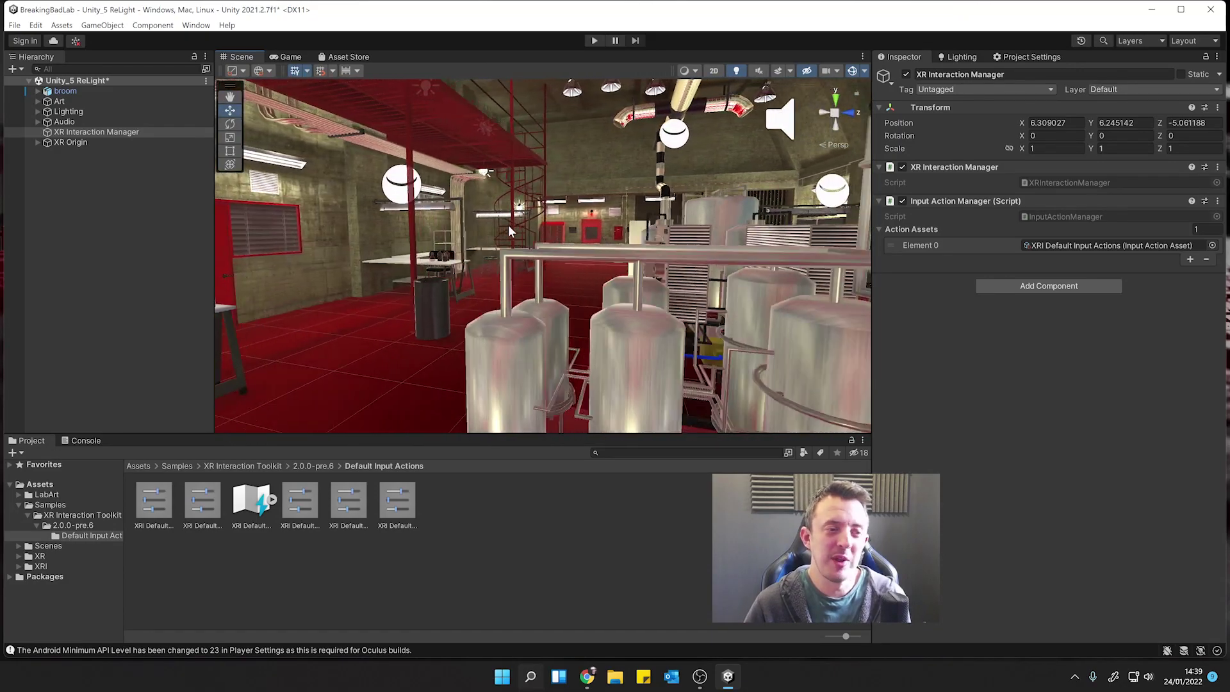
pyautogui.press('Right')
pyautogui.moveTo(590, 260); pyautogui.dragTo(417, 194, button='middle')
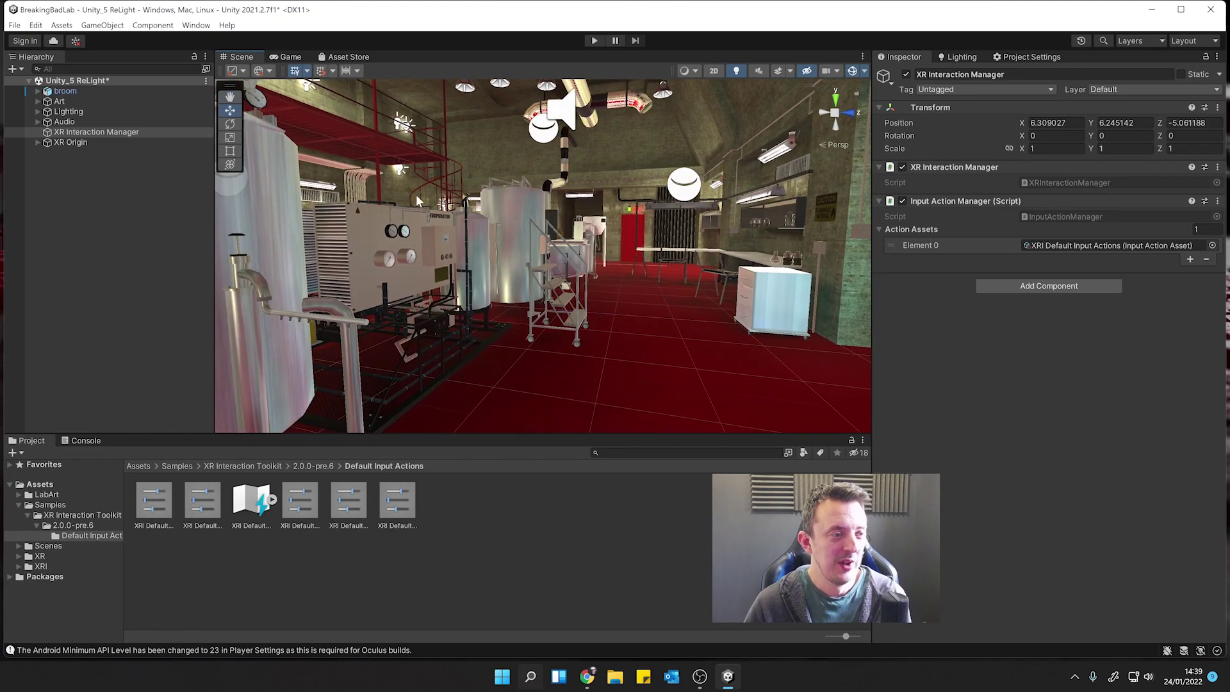
pyautogui.moveTo(602, 258); pyautogui.dragTo(501, 291, button='right')
pyautogui.moveTo(724, 282)
pyautogui.mouseDown(button='right')
pyautogui.moveTo(624, 256)
pyautogui.moveTo(517, 254)
pyautogui.moveTo(606, 247)
pyautogui.moveTo(728, 263)
pyautogui.mouseUp(button='right')
pyautogui.press('Up')
pyautogui.press('Left')
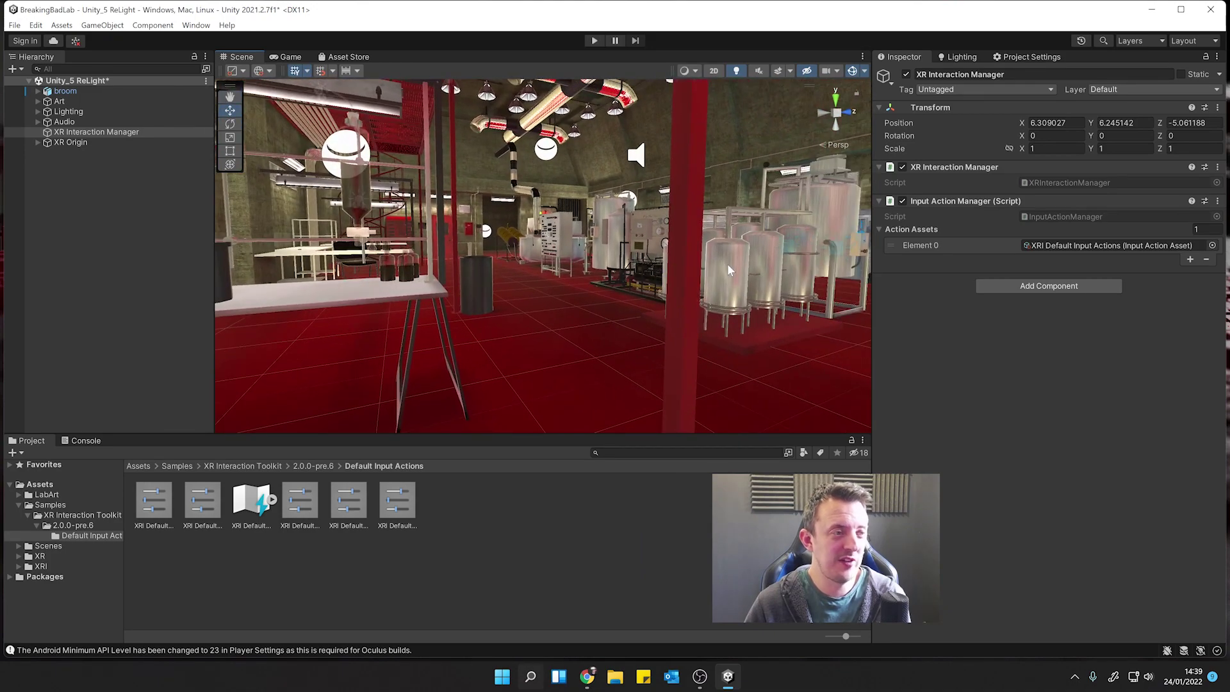
pyautogui.moveTo(662, 306); pyautogui.dragTo(602, 279, button='right')
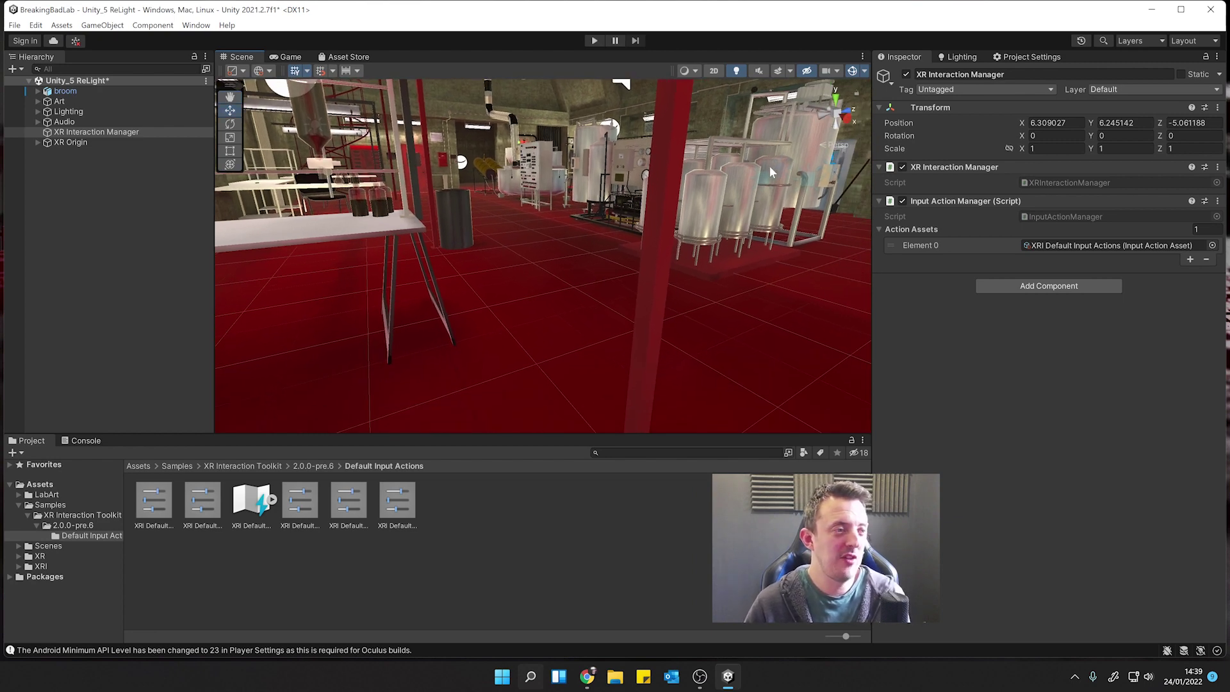
pyautogui.moveTo(609, 244); pyautogui.dragTo(615, 223, button='right')
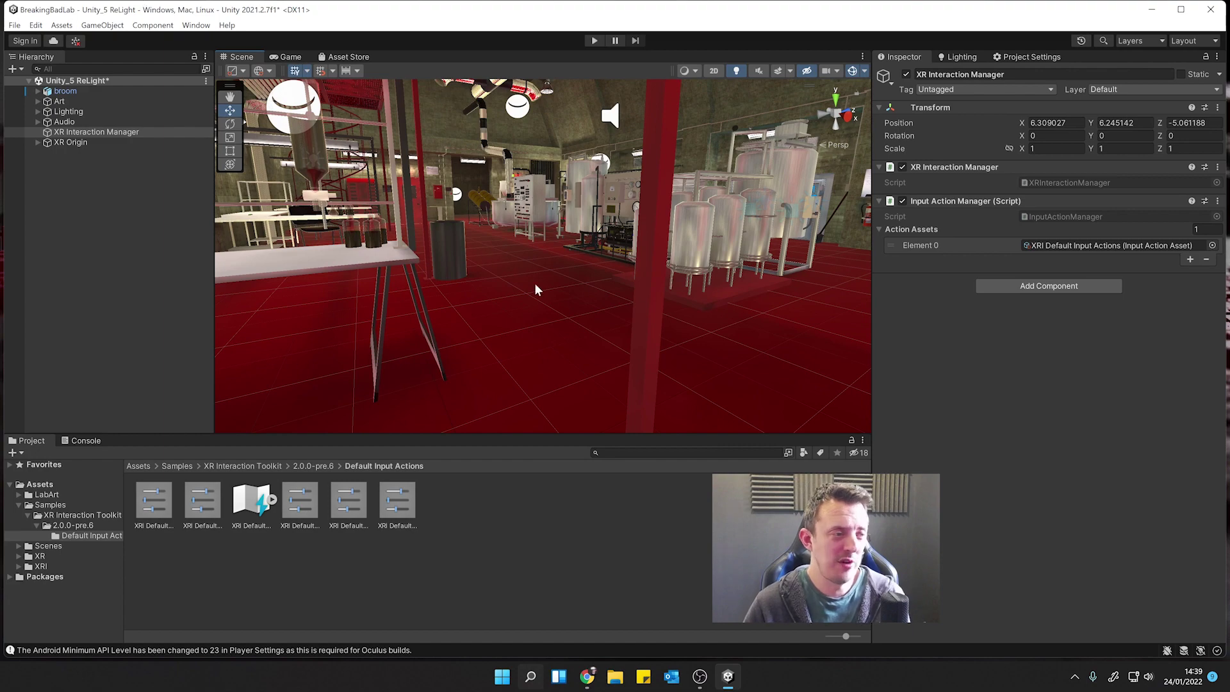
pyautogui.moveTo(534, 282); pyautogui.dragTo(546, 261, button='right')
pyautogui.moveTo(548, 260); pyautogui.dragTo(491, 354, button='middle')
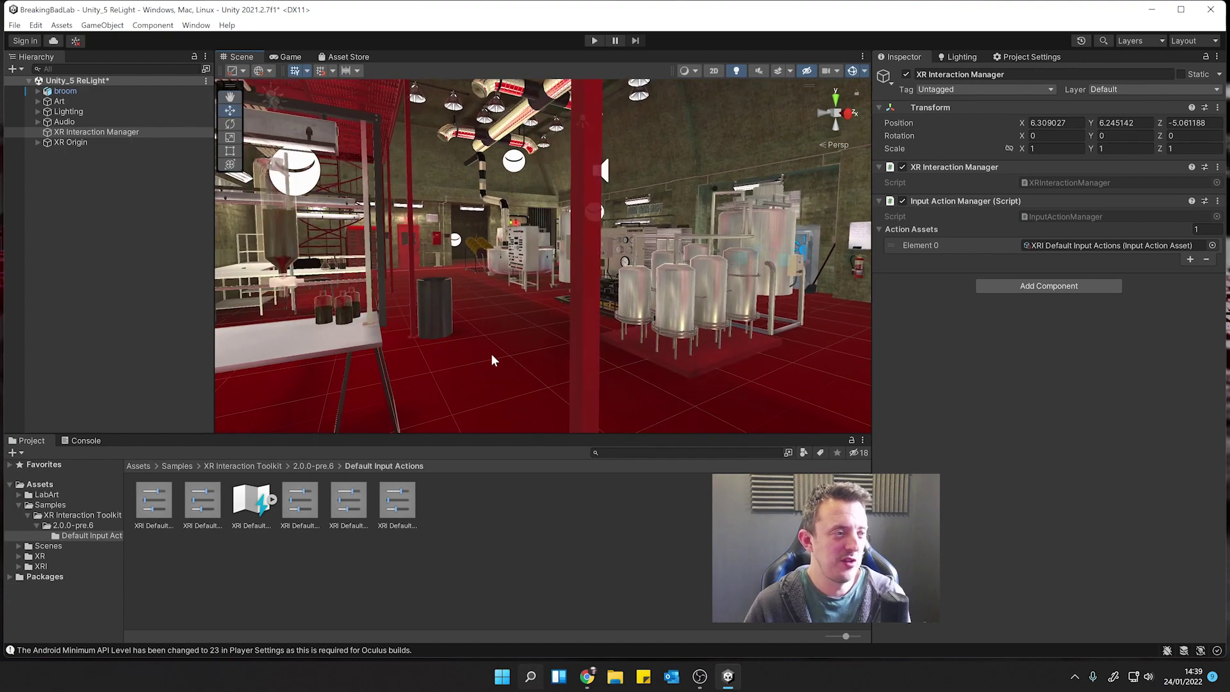
pyautogui.moveTo(609, 253); pyautogui.dragTo(636, 274, button='right')
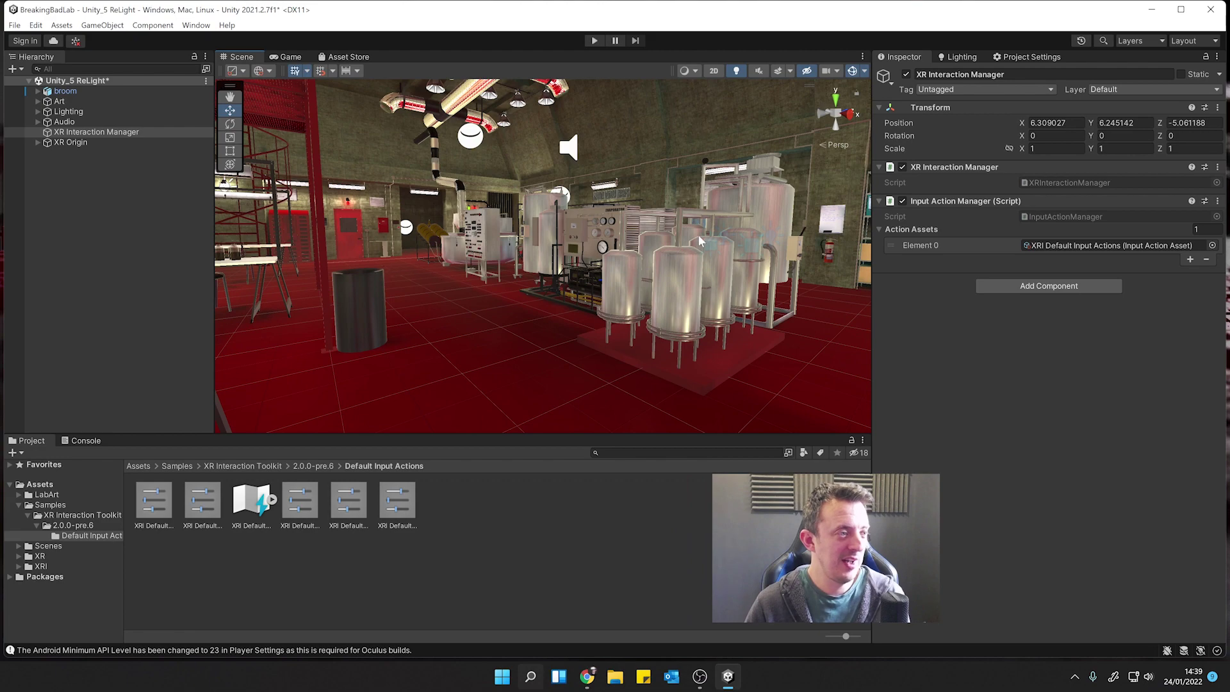
pyautogui.moveTo(698, 234); pyautogui.dragTo(479, 302, button='right')
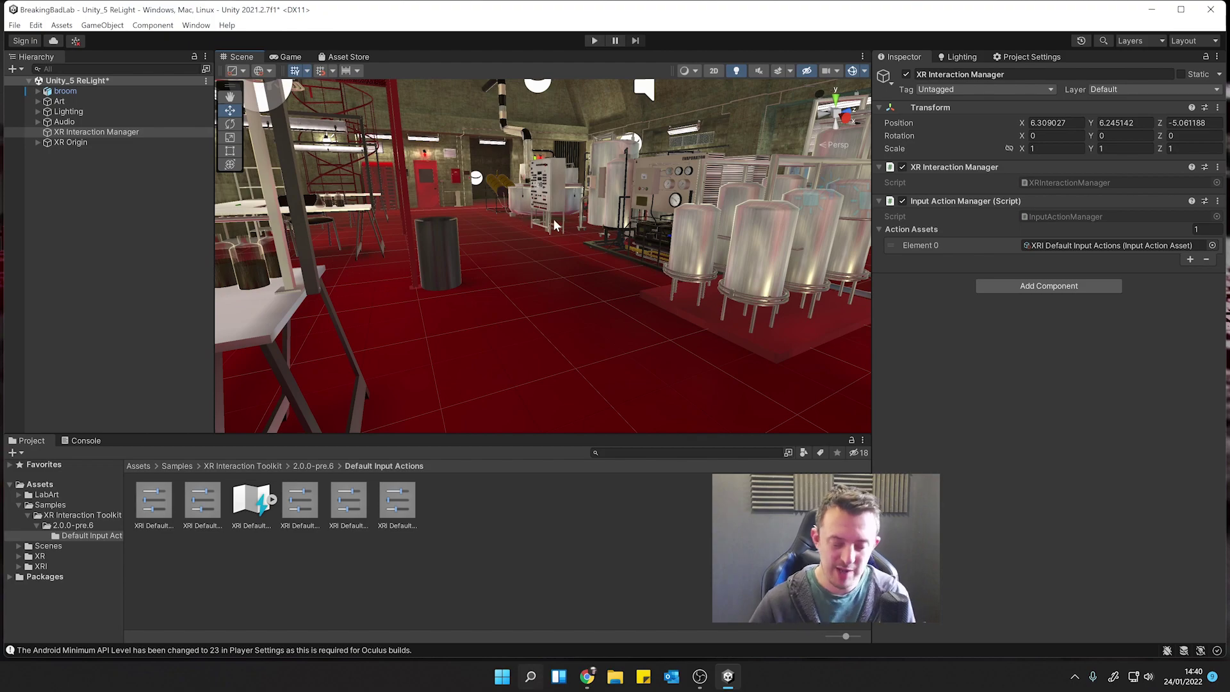
# Select the dark liquid inside a bottle on the workbench to inspect its object, and look over to the broom beside the glass doors
pyautogui.moveTo(556, 226); pyautogui.dragTo(561, 278, button='right')
pyautogui.click(561, 277)
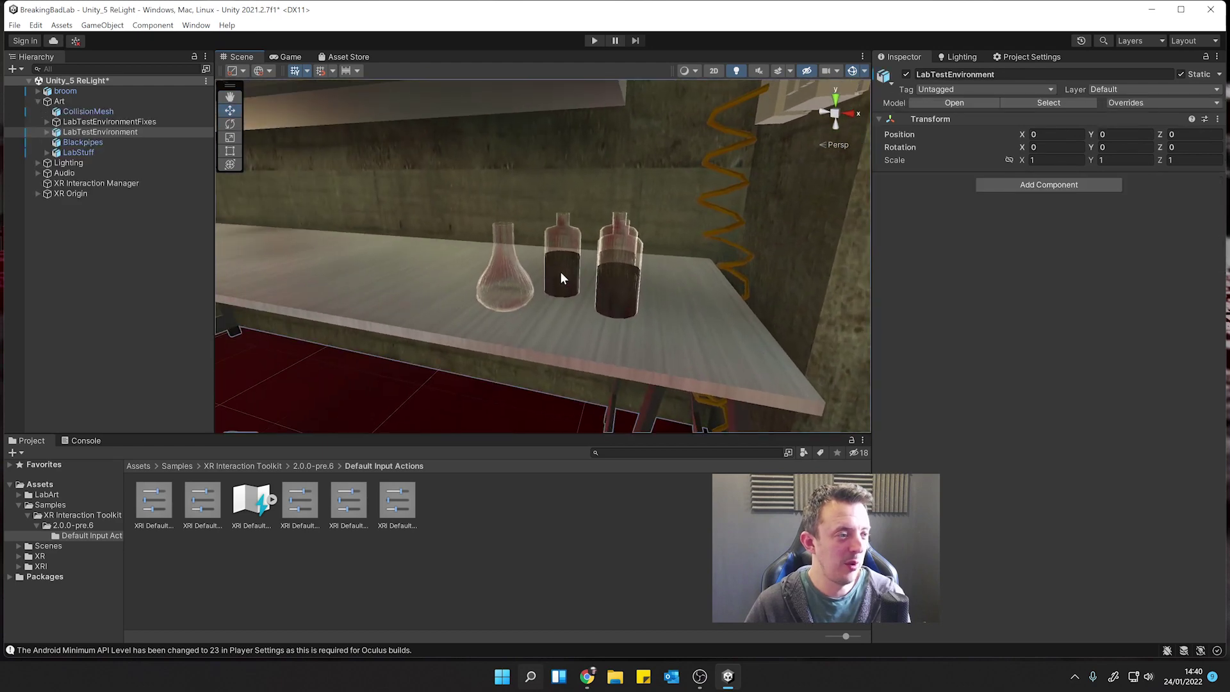
pyautogui.click(561, 277)
pyautogui.moveTo(612, 295); pyautogui.dragTo(609, 297)
pyautogui.moveTo(579, 313); pyautogui.dragTo(551, 269, button='right')
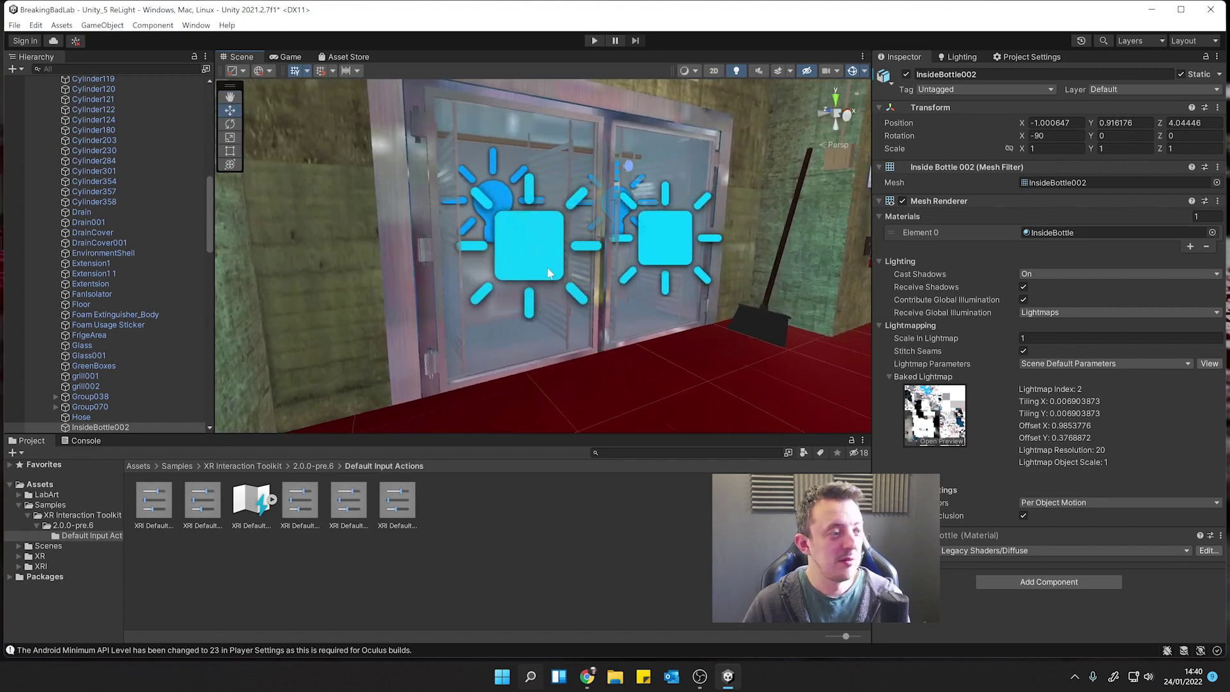